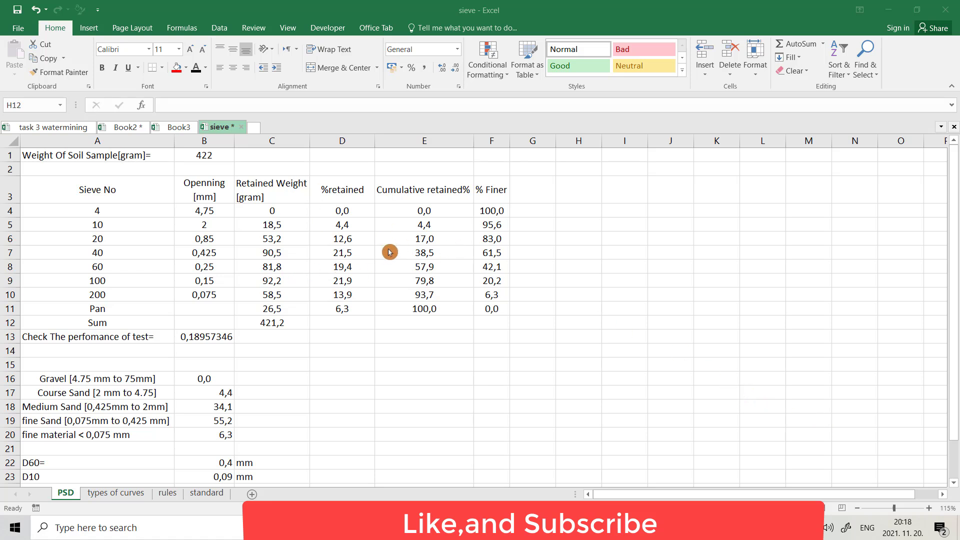
# Step: Insert a blank Scatter with Smooth Lines and Markers chart and drag it right of the sieve table
pyautogui.click(93, 31)
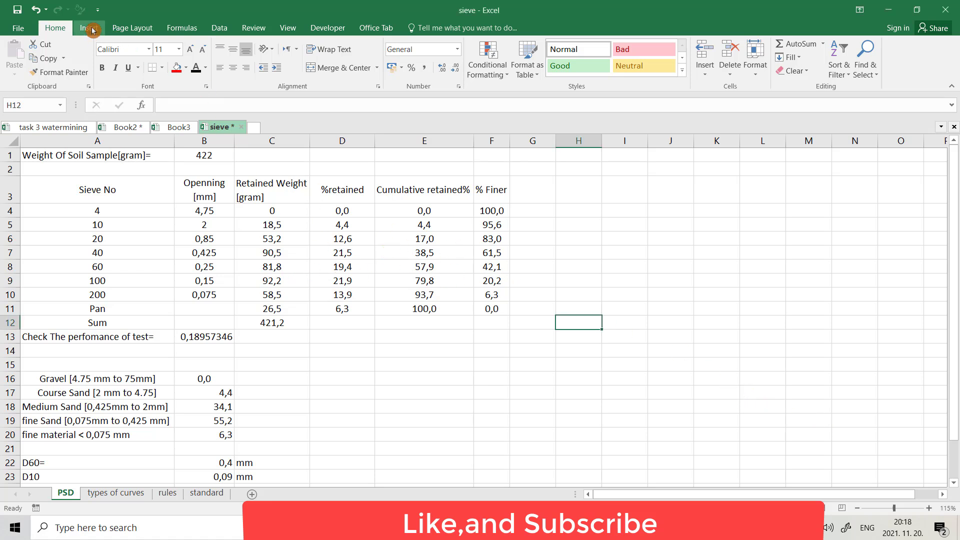
pyautogui.click(93, 30)
pyautogui.click(470, 71)
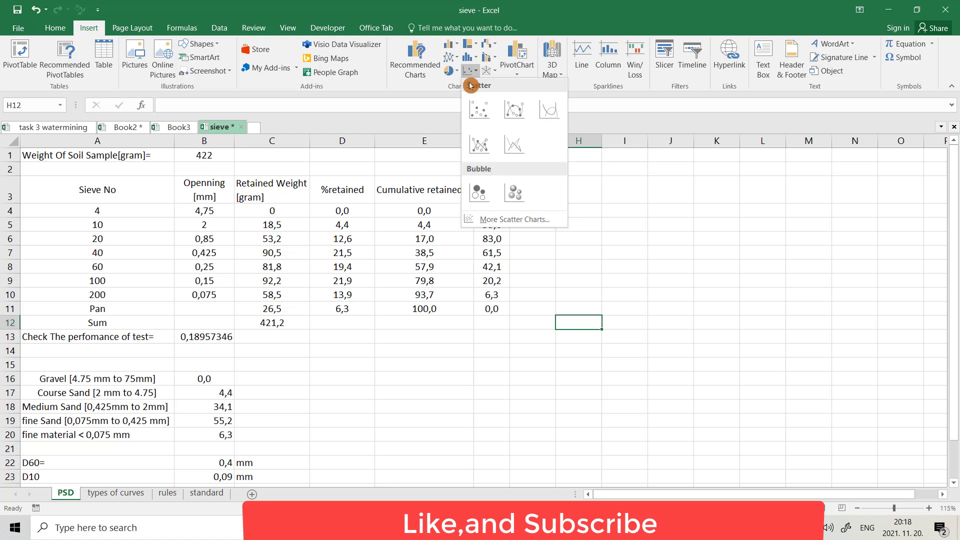
pyautogui.click(512, 122)
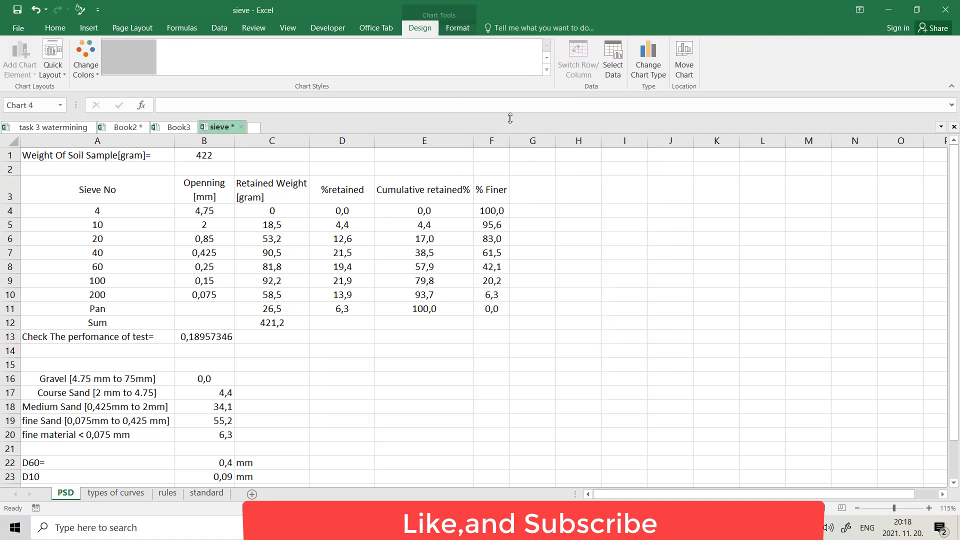
pyautogui.moveTo(548, 248); pyautogui.dragTo(779, 207)
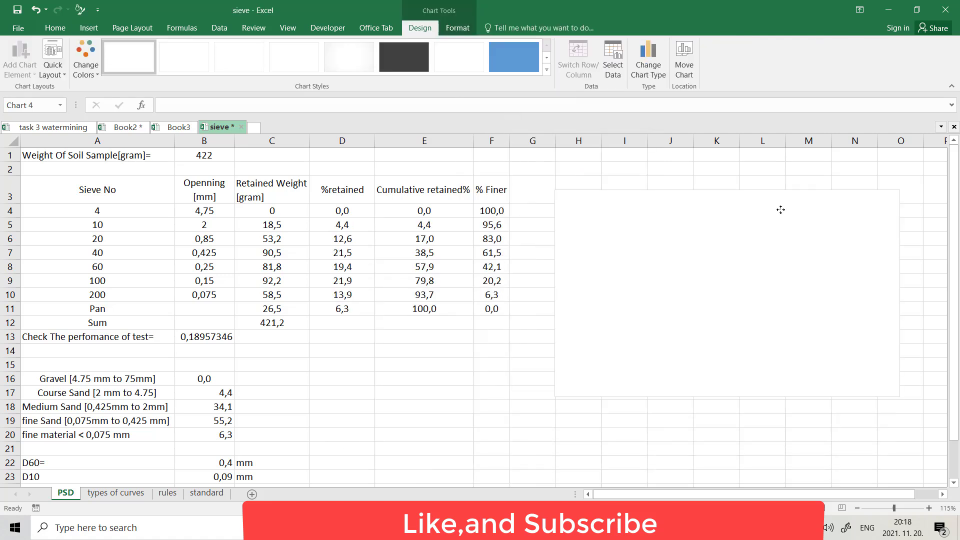
# Step: Add a new chart series with X values from the openings B4:B10, clearing a mistaken series name
pyautogui.rightClick(674, 250)
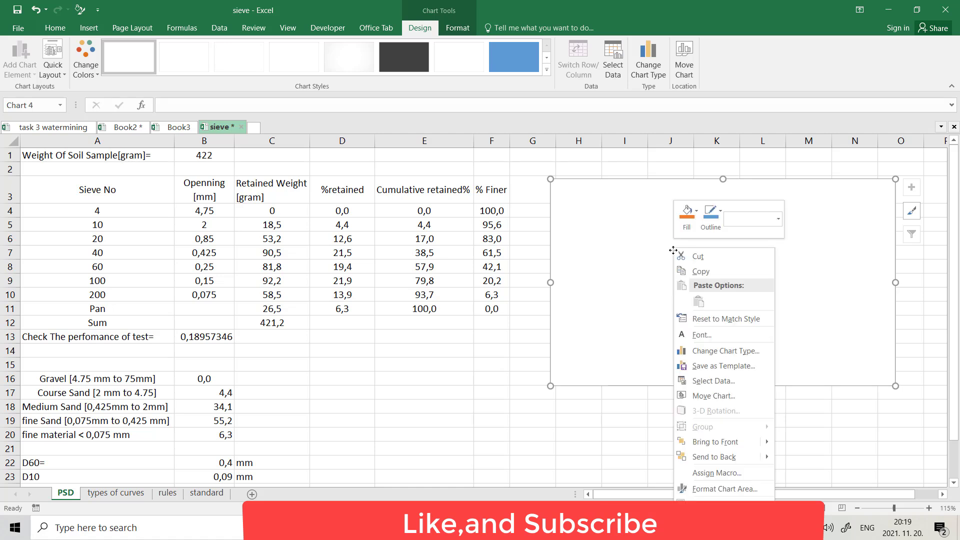
pyautogui.click(708, 384)
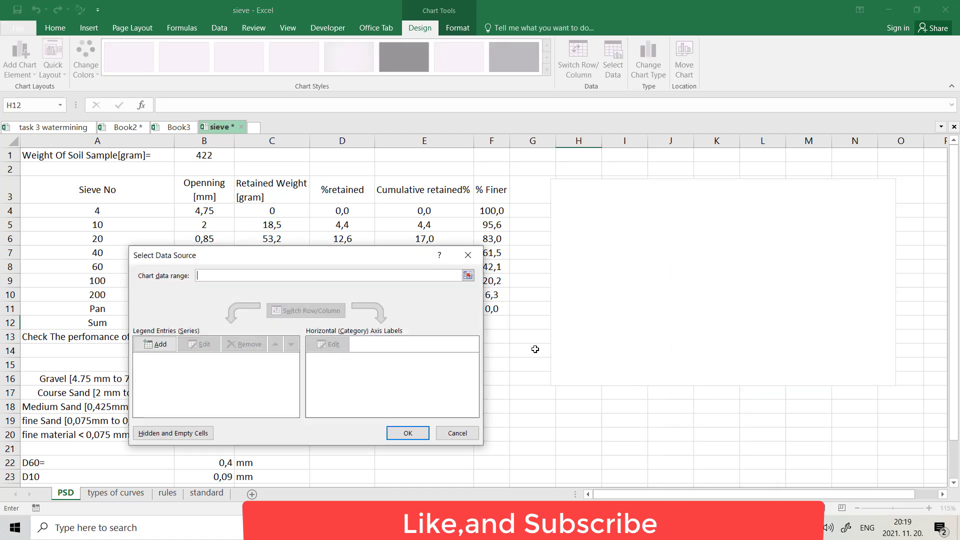
pyautogui.click(156, 350)
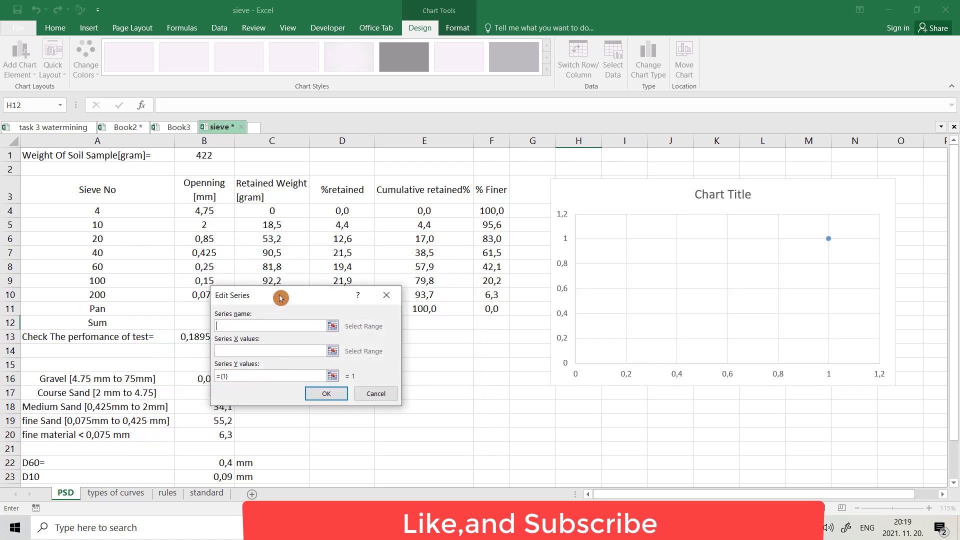
pyautogui.moveTo(278, 296); pyautogui.dragTo(420, 351)
pyautogui.click(391, 400)
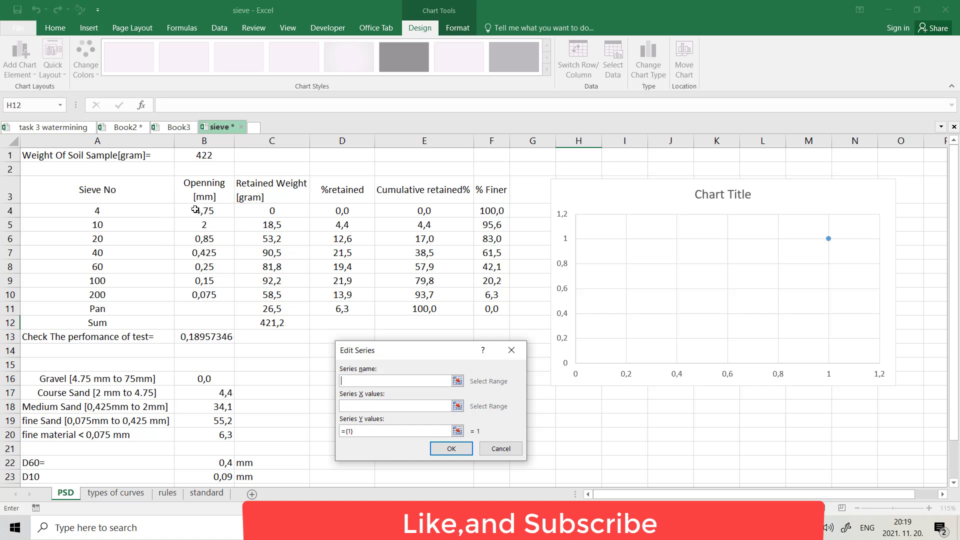
pyautogui.moveTo(195, 210); pyautogui.dragTo(198, 297)
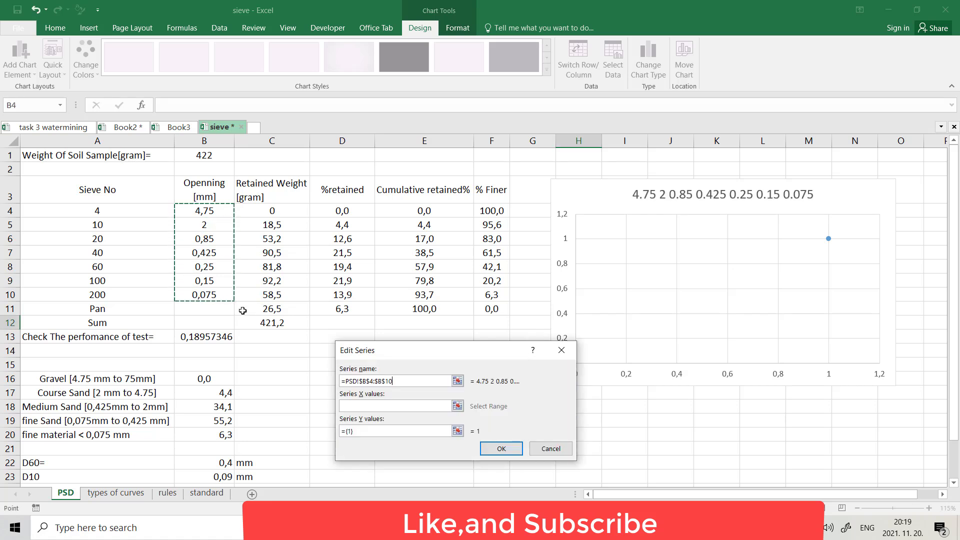
pyautogui.click(374, 407)
pyautogui.moveTo(395, 381); pyautogui.dragTo(326, 378)
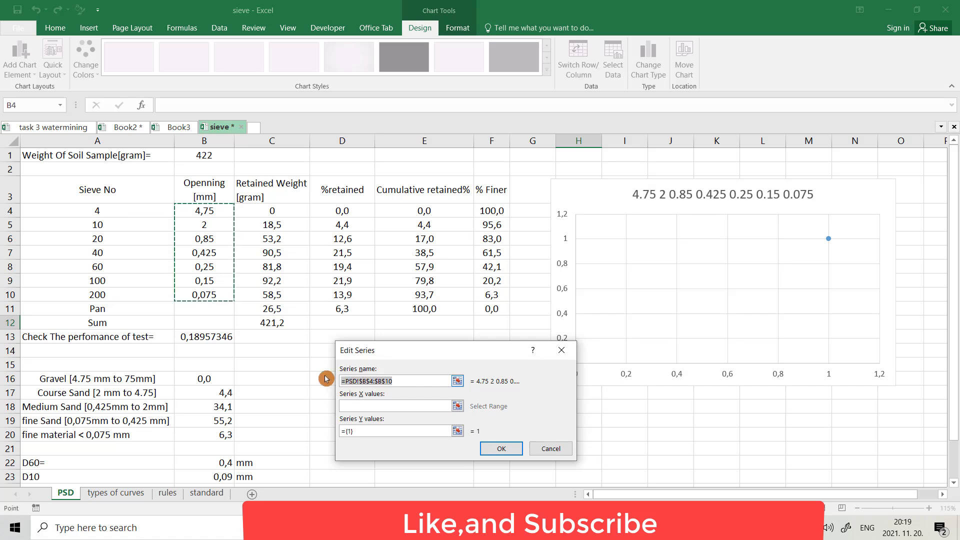
pyautogui.press('BackSpace')
pyautogui.click(351, 406)
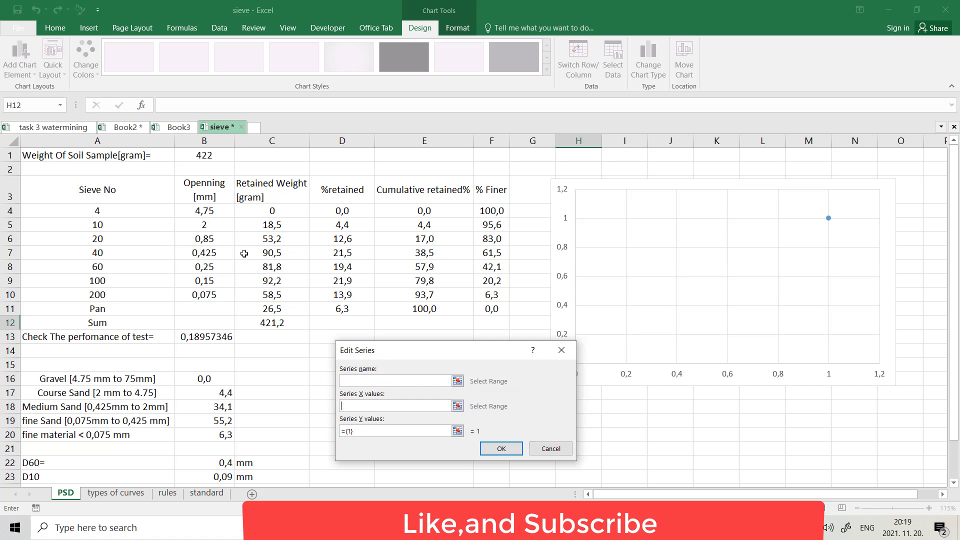
pyautogui.moveTo(207, 209); pyautogui.dragTo(240, 296)
# Step: Set the series Y values to % Finer F4:F10 and confirm the data source
pyautogui.click(359, 431)
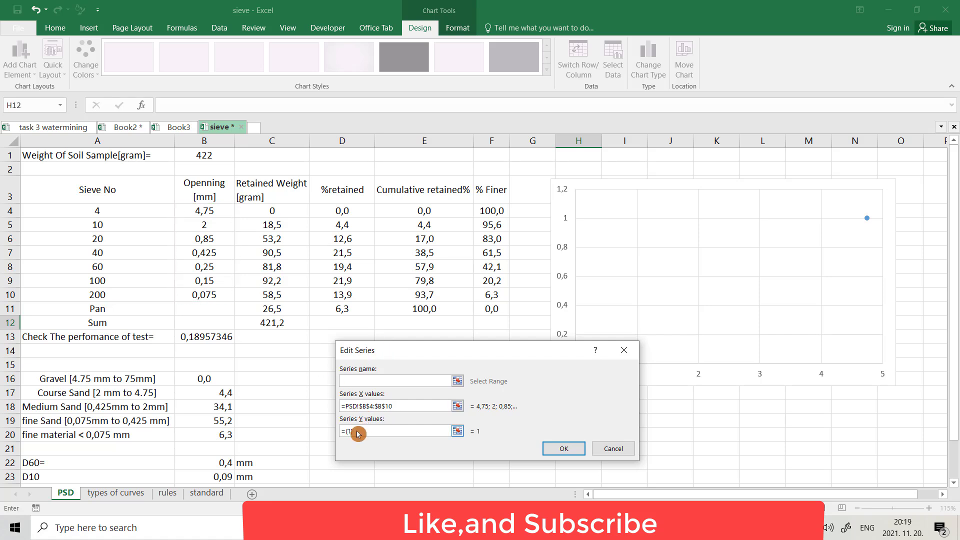
pyautogui.click(339, 433)
pyautogui.moveTo(494, 208); pyautogui.dragTo(486, 295)
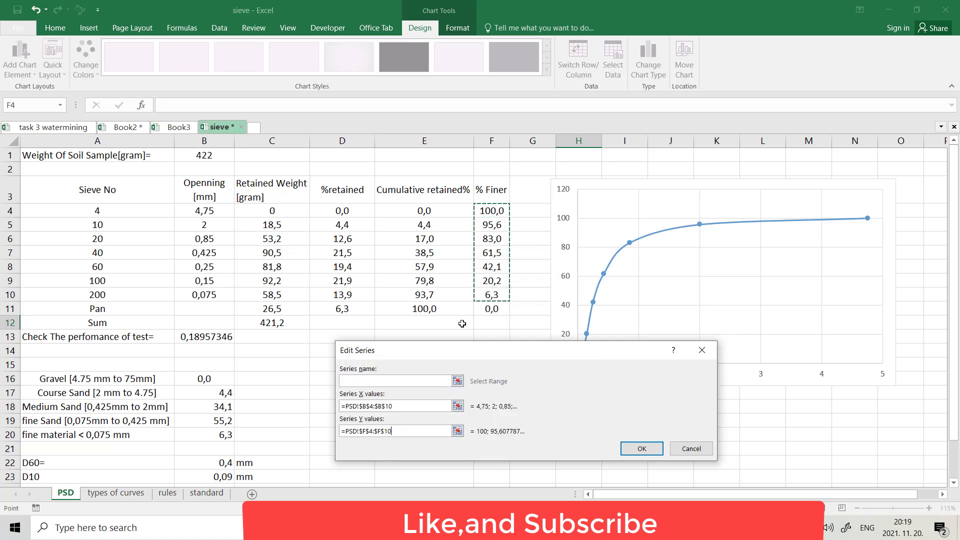
pyautogui.click(635, 454)
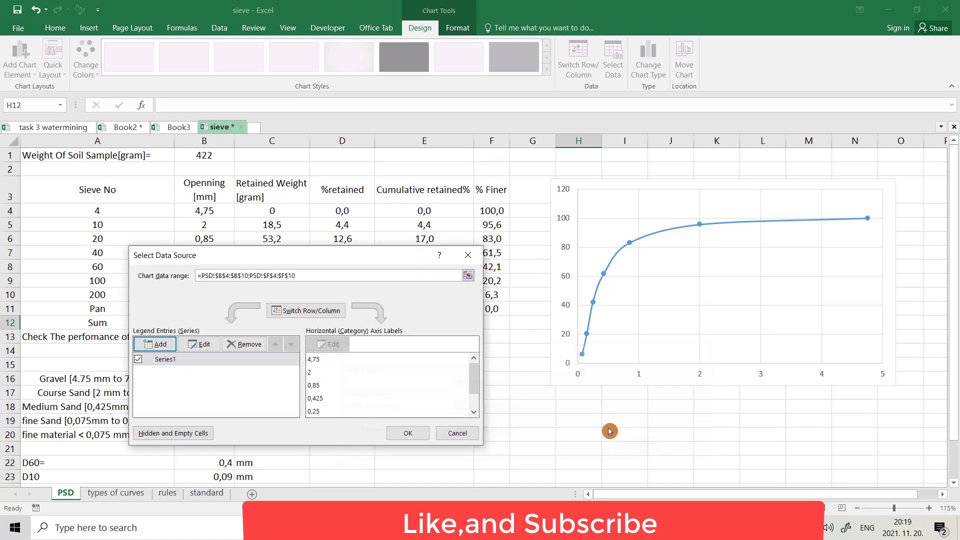
pyautogui.click(411, 431)
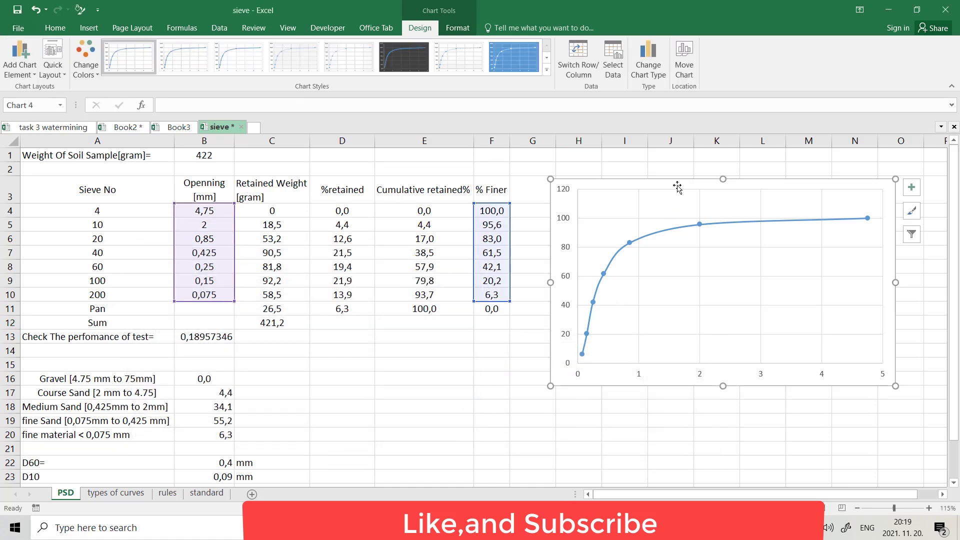
# Step: Make the horizontal axis logarithmic (0,01 to 10) and move the chart left beside the table
pyautogui.moveTo(678, 187); pyautogui.dragTo(658, 203)
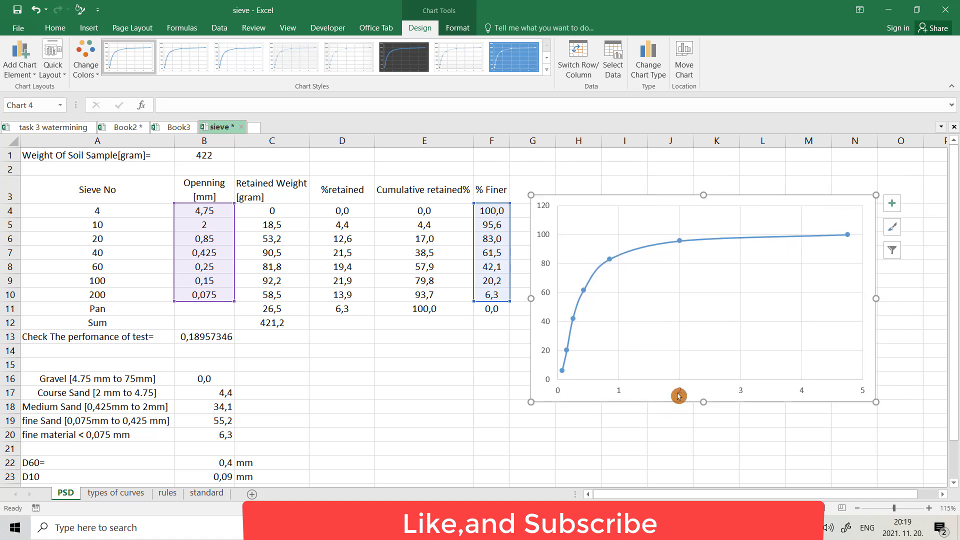
pyautogui.click(681, 394)
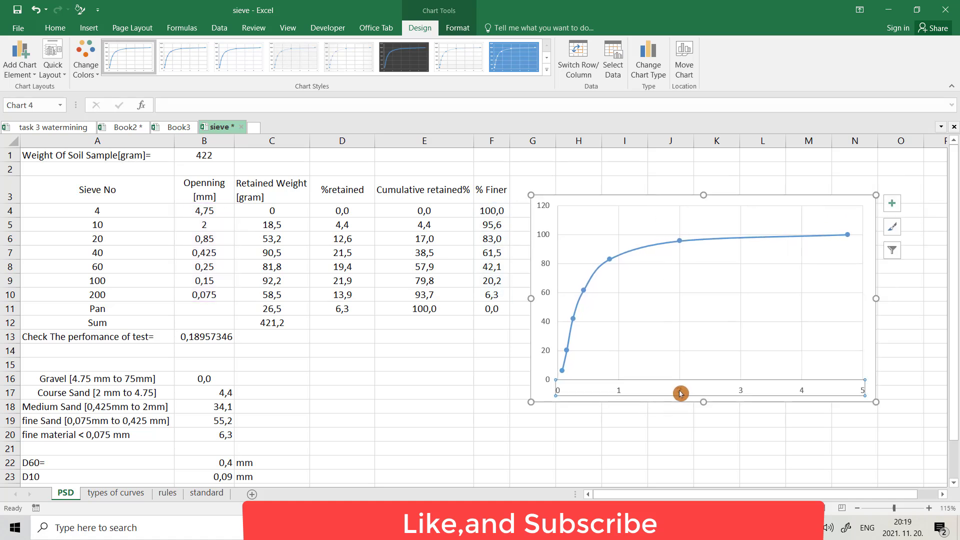
pyautogui.rightClick(680, 394)
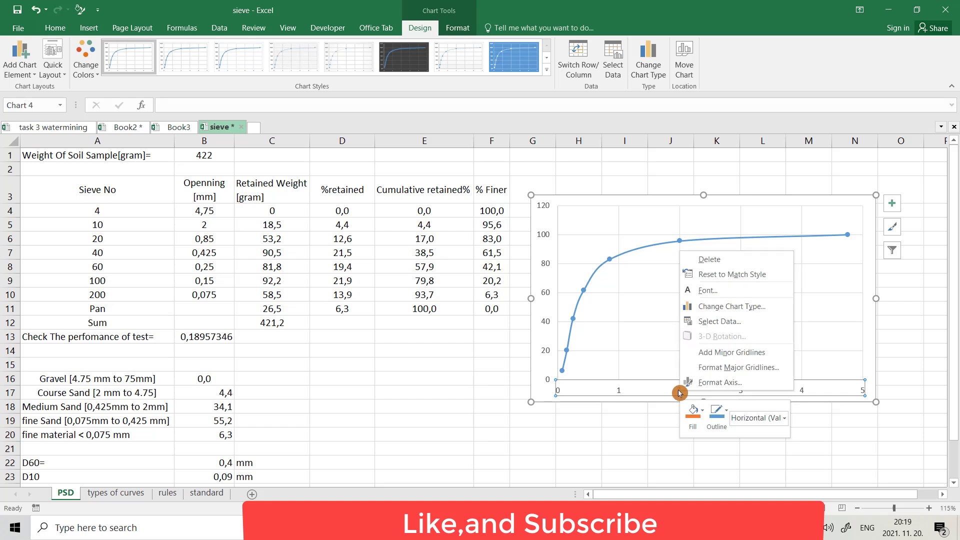
pyautogui.click(727, 386)
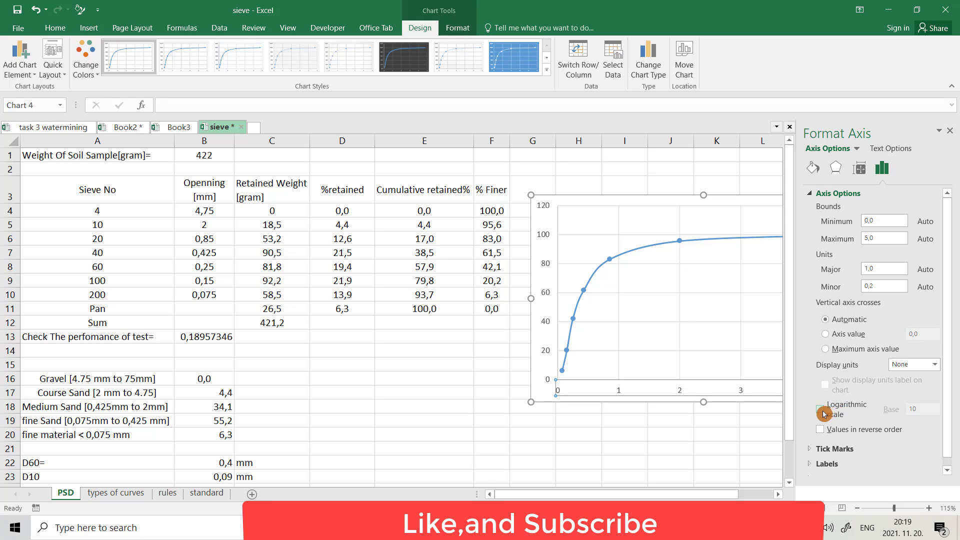
pyautogui.click(821, 410)
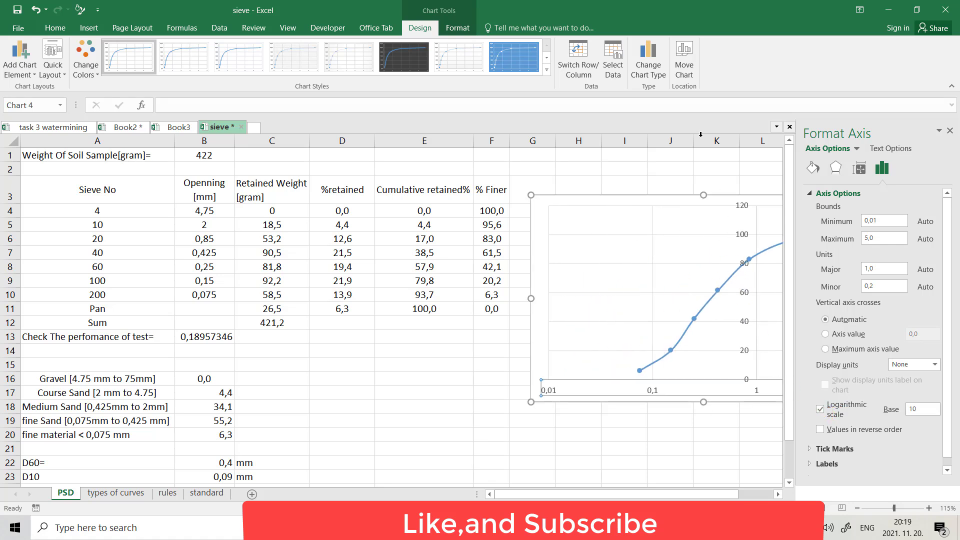
pyautogui.moveTo(661, 207); pyautogui.dragTo(441, 195)
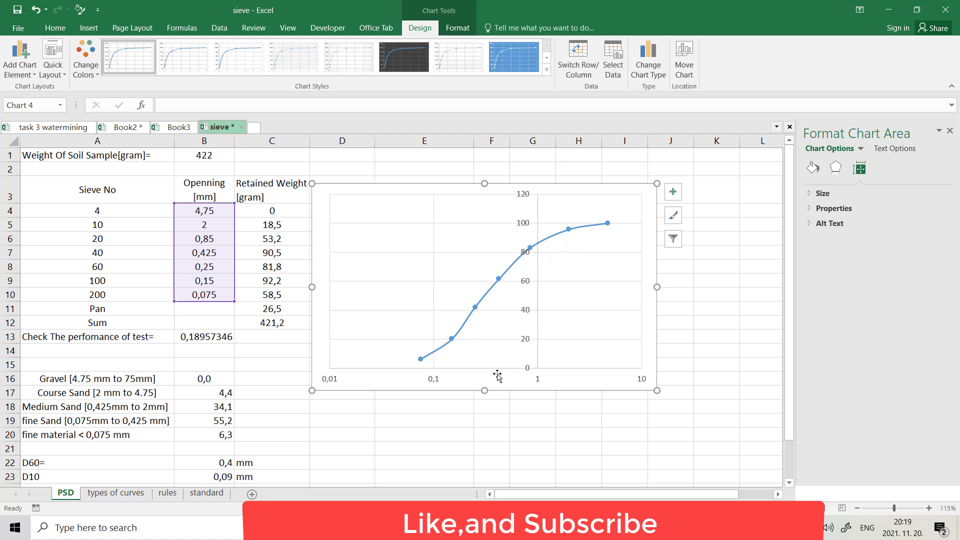
pyautogui.click(532, 316)
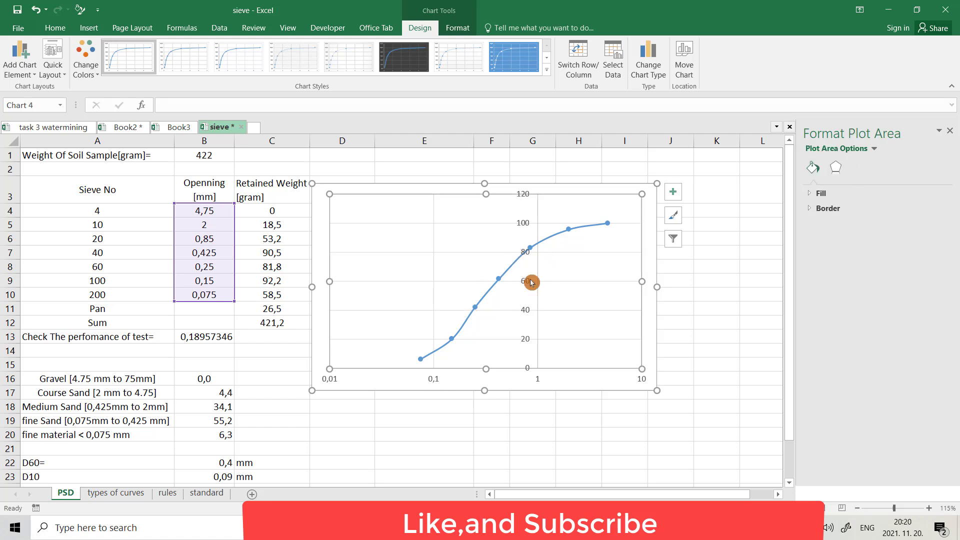
pyautogui.click(527, 308)
# Step: Move the vertical axis labels to the chart's left edge
pyautogui.rightClick(525, 315)
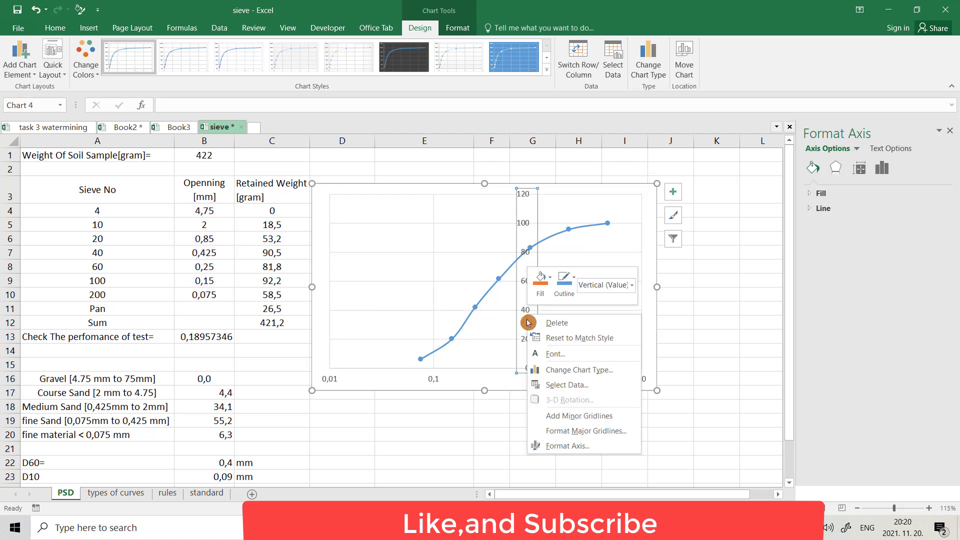
pyautogui.click(562, 446)
pyautogui.click(832, 465)
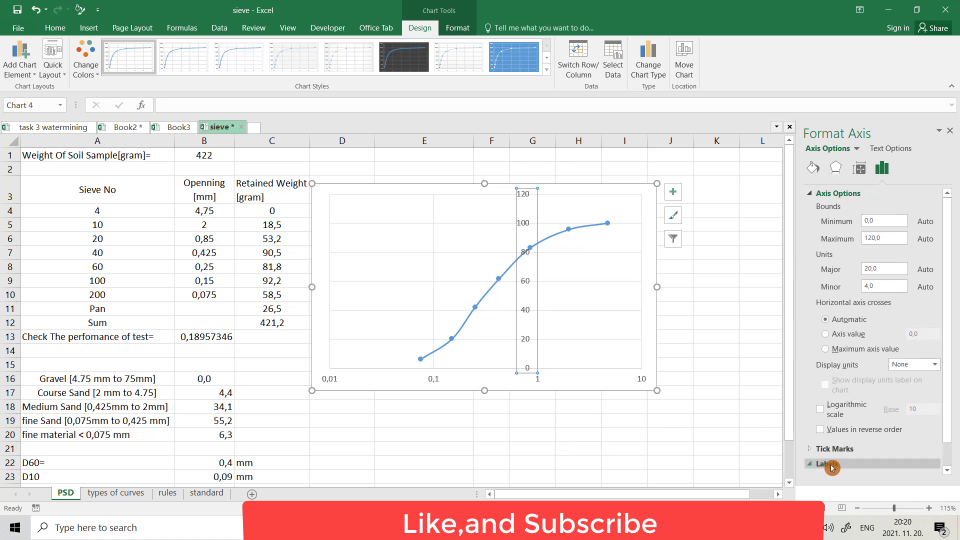
pyautogui.scroll(-1, 949, 325)
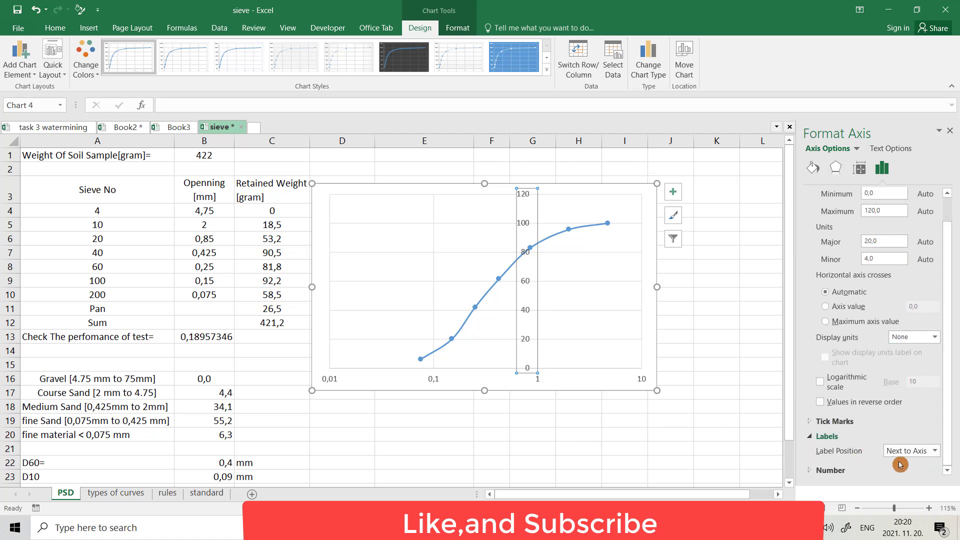
pyautogui.click(930, 453)
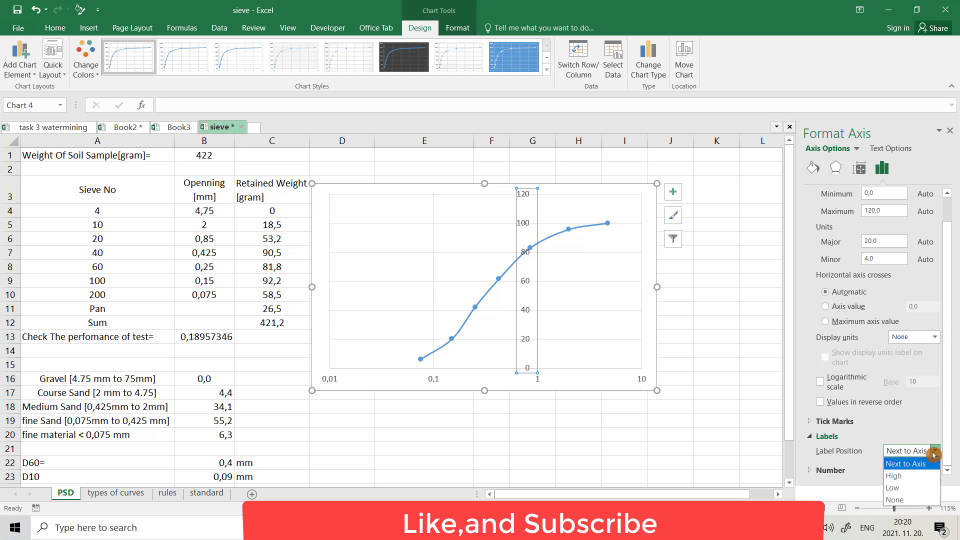
pyautogui.click(907, 490)
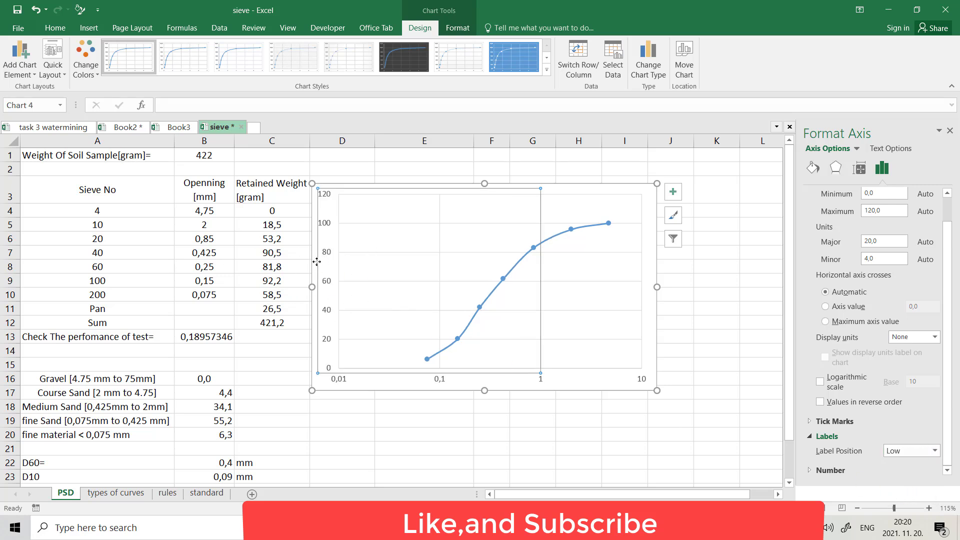
# Step: Put the vertical axis on a base-10 logarithmic scale running 1 to 100
pyautogui.click(326, 282)
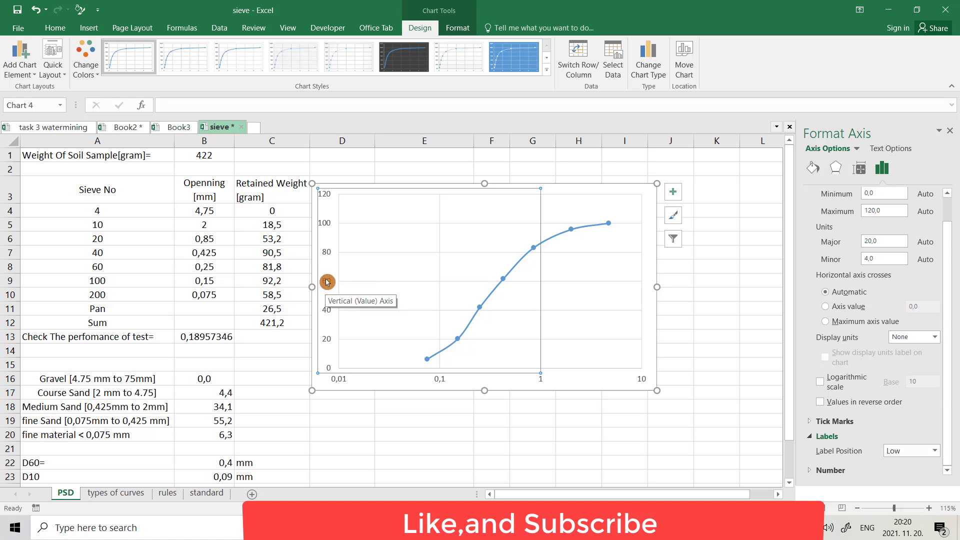
pyautogui.click(331, 294)
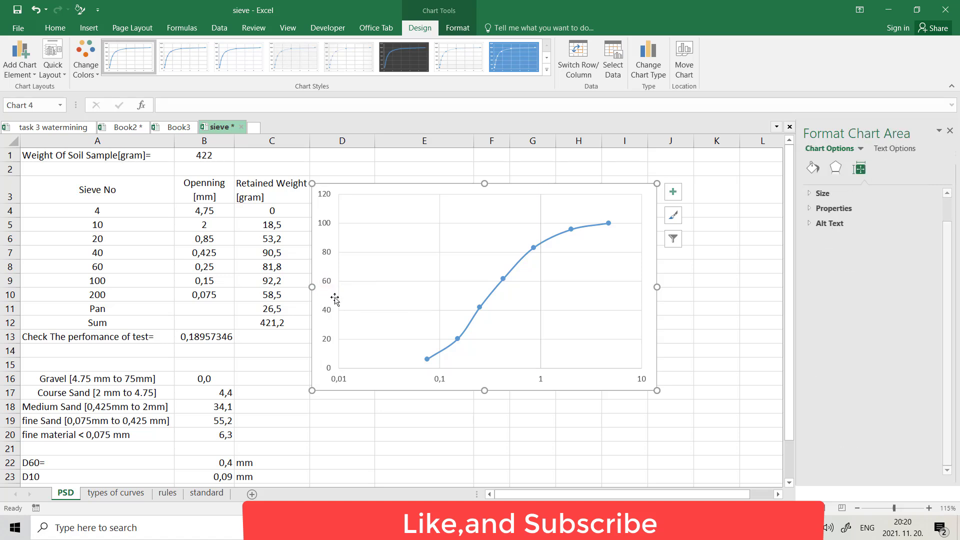
pyautogui.click(331, 283)
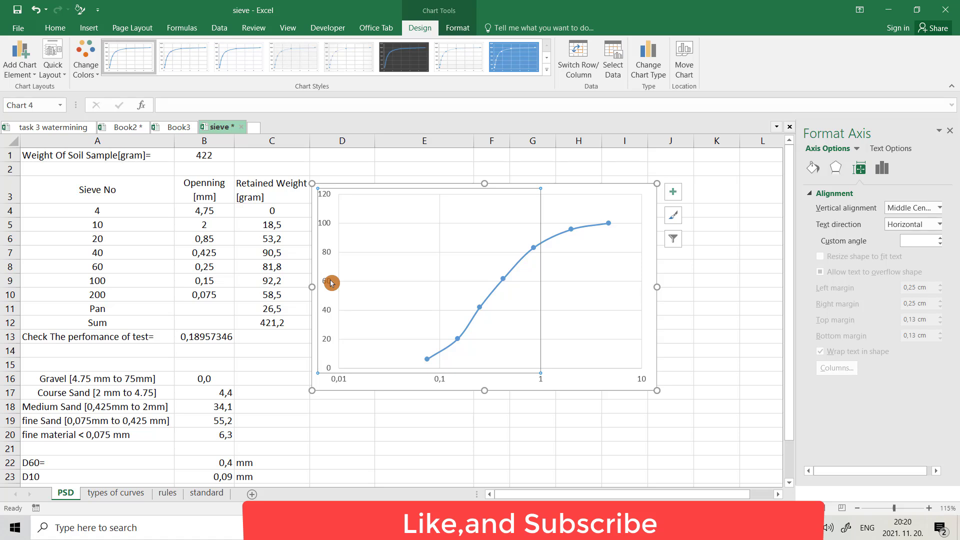
pyautogui.rightClick(331, 283)
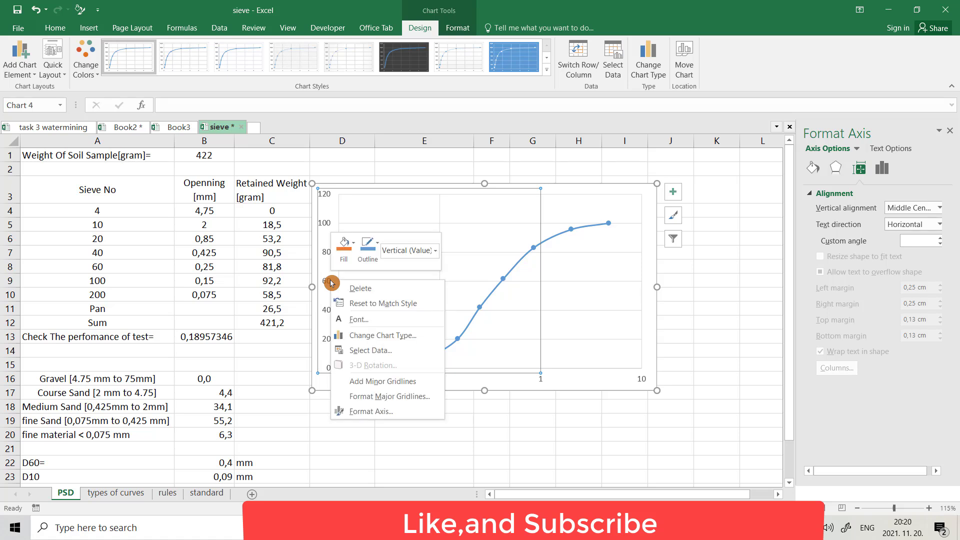
pyautogui.click(374, 408)
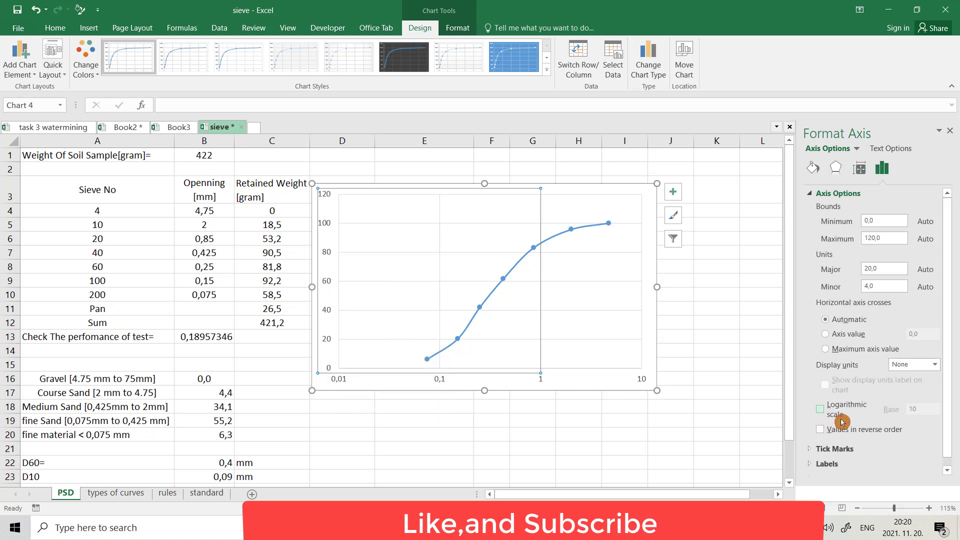
pyautogui.click(822, 410)
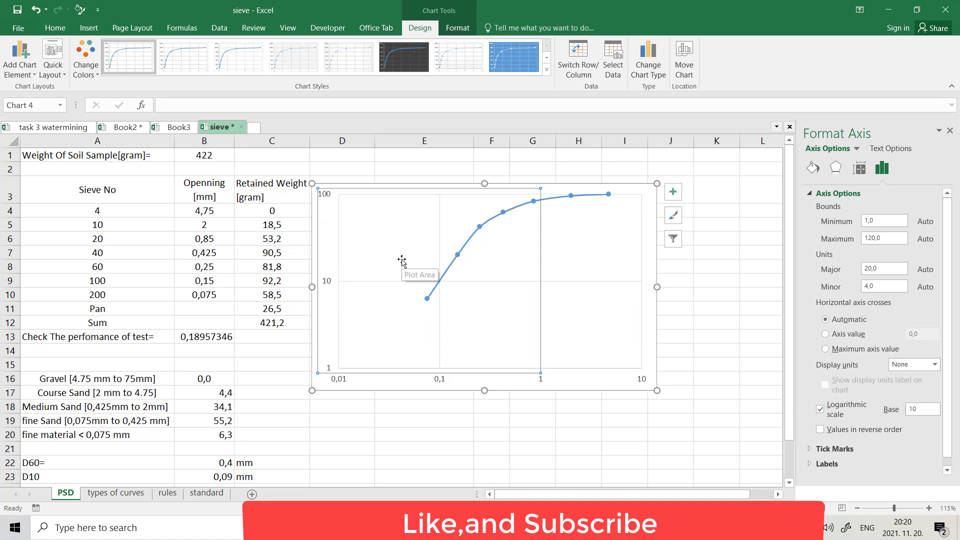
pyautogui.click(385, 288)
# Step: Add minor vertical gridlines dividing each decade of the logarithmic opening-size axis
pyautogui.click(466, 372)
pyautogui.click(481, 377)
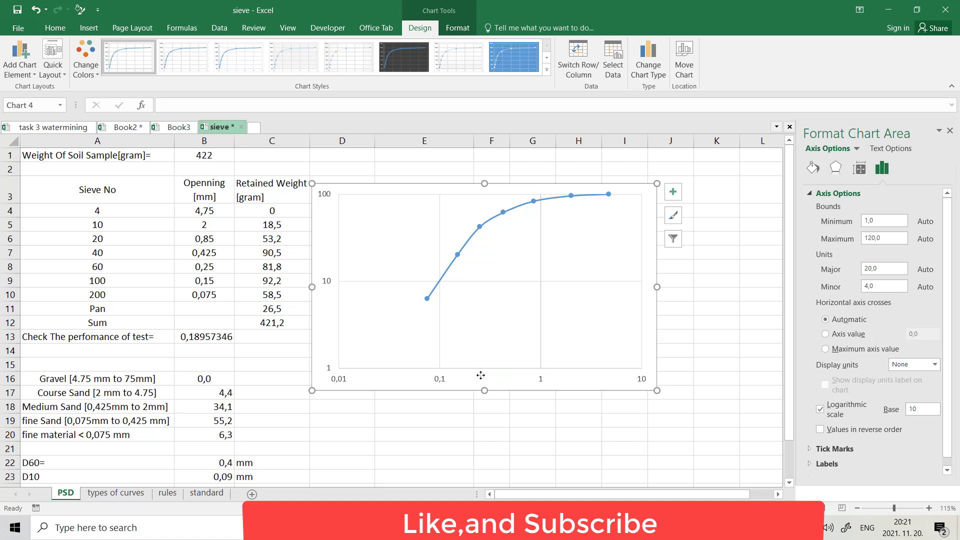
pyautogui.click(445, 379)
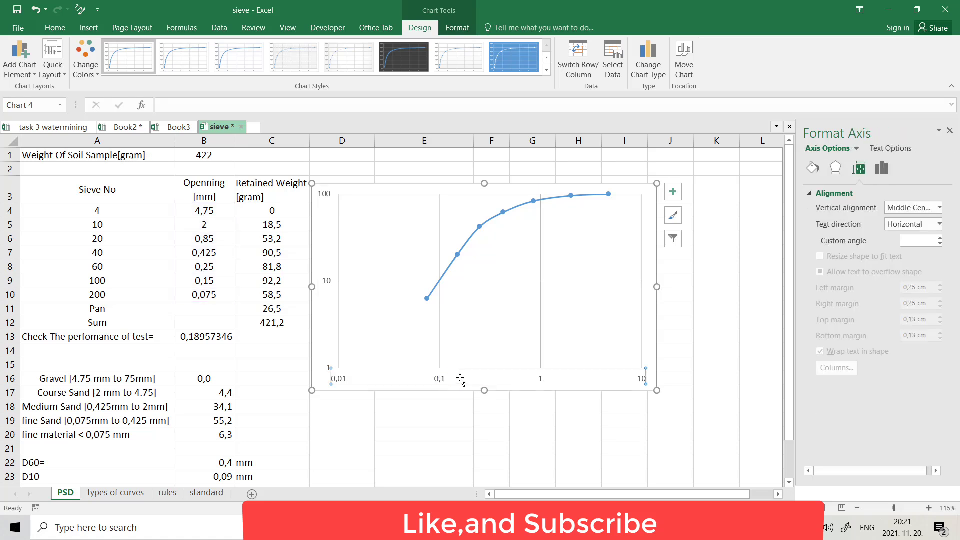
pyautogui.rightClick(461, 378)
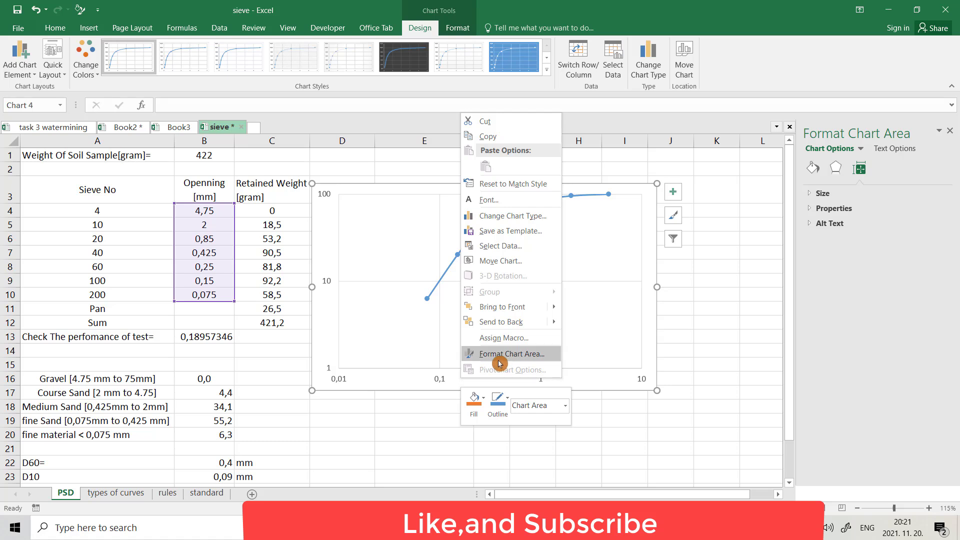
pyautogui.click(432, 373)
pyautogui.click(542, 382)
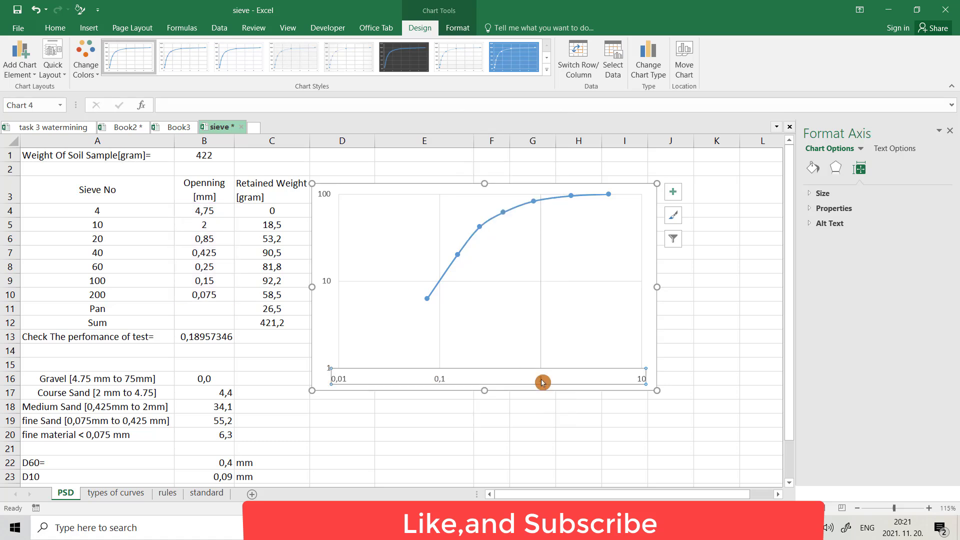
pyautogui.rightClick(542, 383)
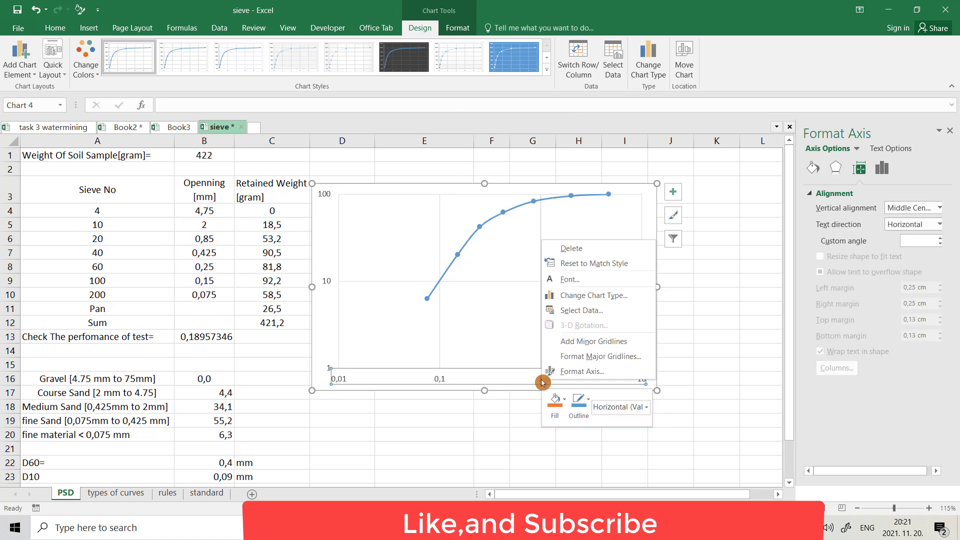
pyautogui.click(523, 378)
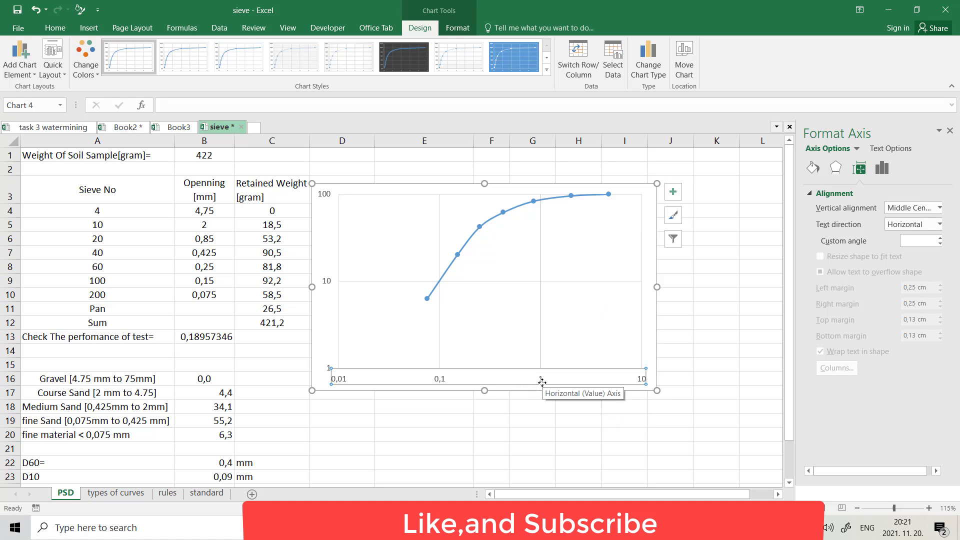
pyautogui.click(544, 383)
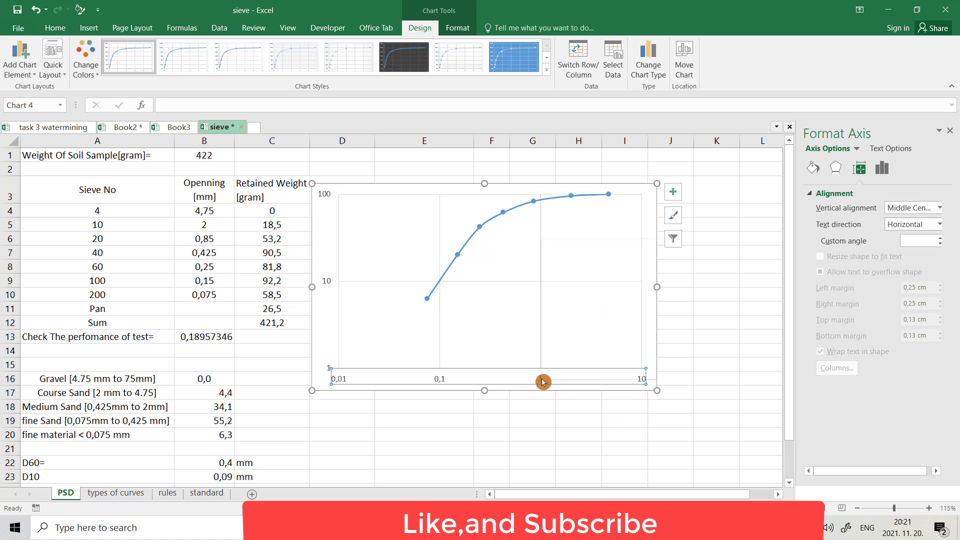
pyautogui.rightClick(543, 382)
pyautogui.click(580, 339)
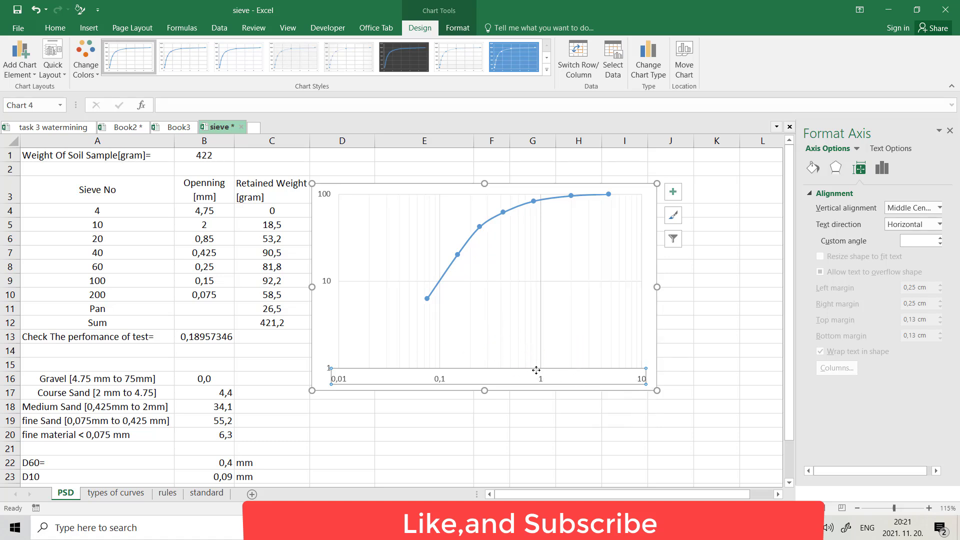
pyautogui.click(537, 373)
pyautogui.click(541, 381)
# Step: Format the minor vertical gridlines as solid black, 1,25 pt wide, at 14% transparency
pyautogui.rightClick(543, 379)
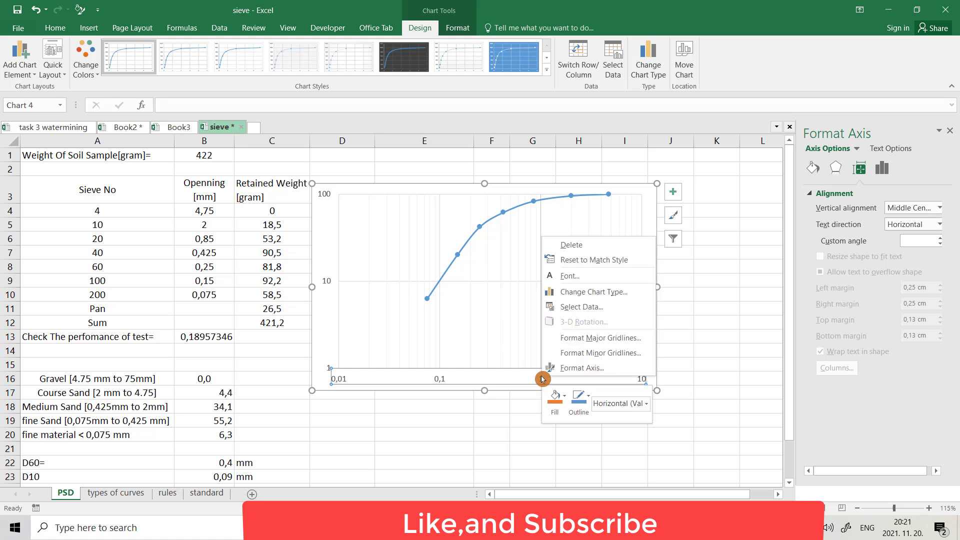
pyautogui.click(600, 356)
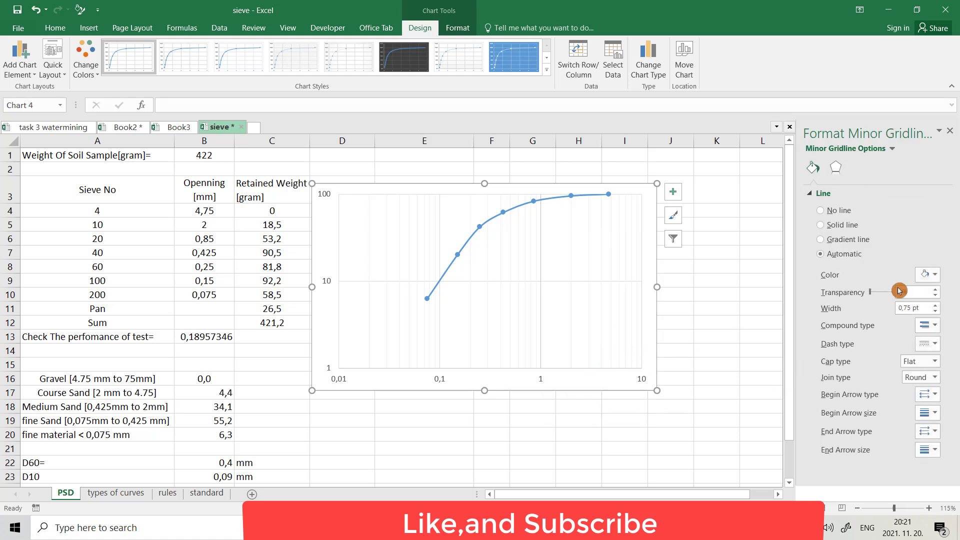
pyautogui.click(935, 279)
pyautogui.click(876, 306)
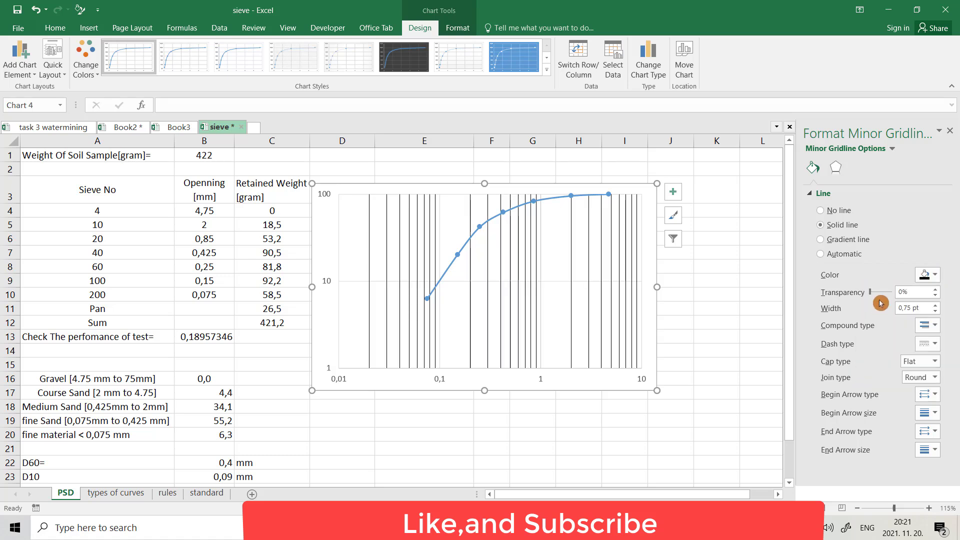
pyautogui.click(936, 305)
pyautogui.click(935, 306)
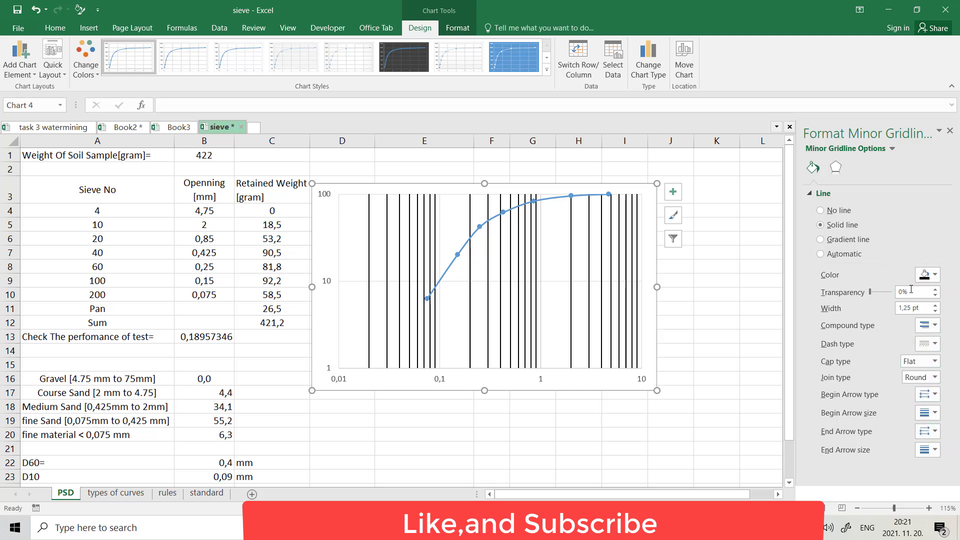
pyautogui.moveTo(871, 292)
pyautogui.mouseDown()
pyautogui.moveTo(894, 300)
pyautogui.moveTo(874, 295)
pyautogui.mouseUp()
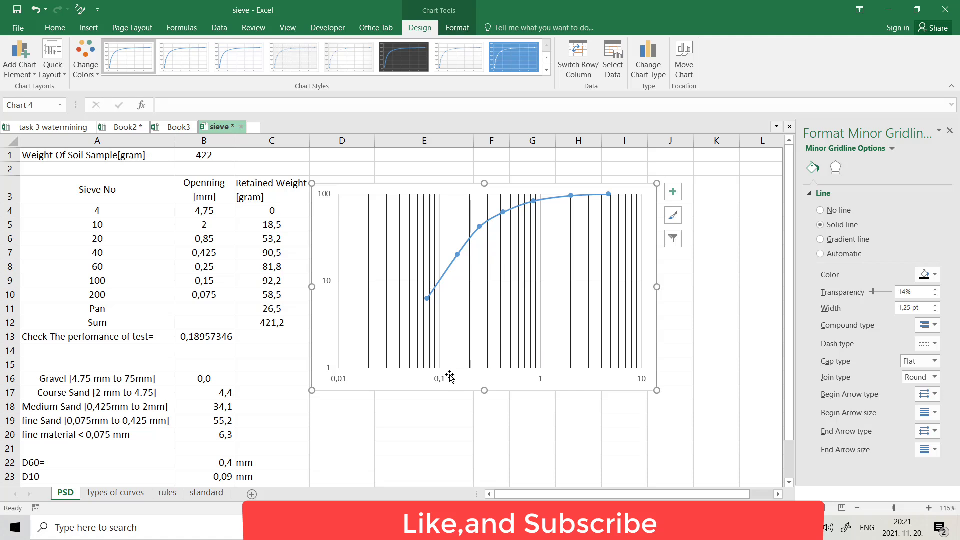
pyautogui.click(328, 284)
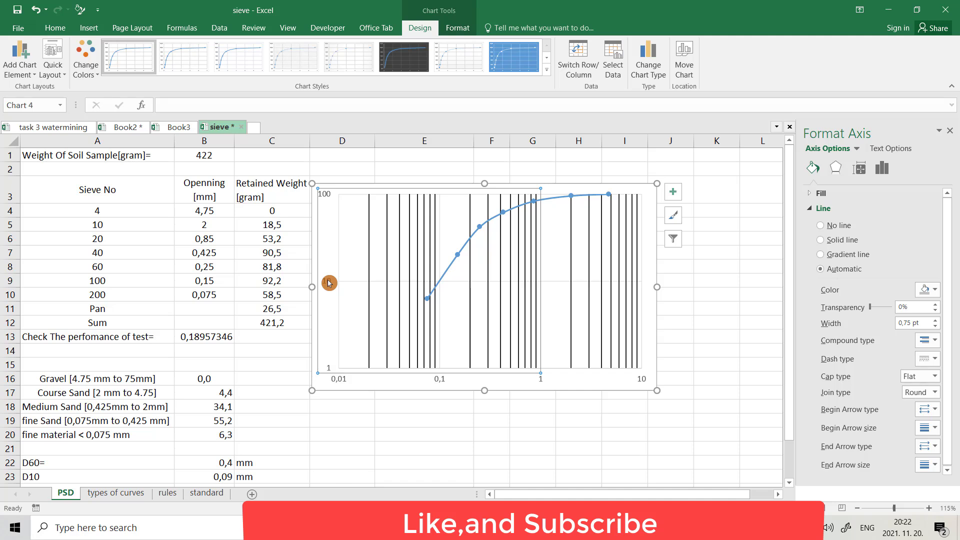
# Step: Add minor horizontal gridlines along the logarithmic vertical axis and colour them red
pyautogui.rightClick(329, 283)
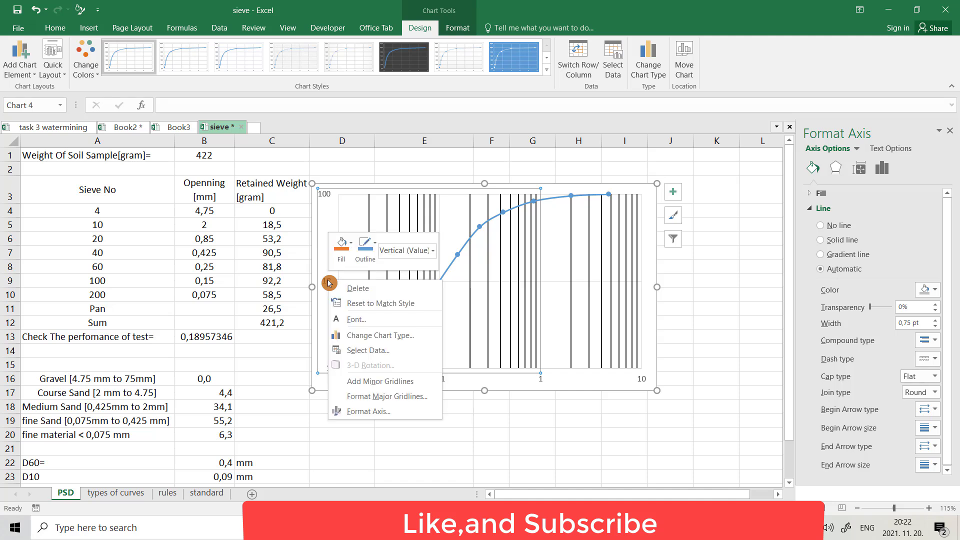
pyautogui.click(372, 385)
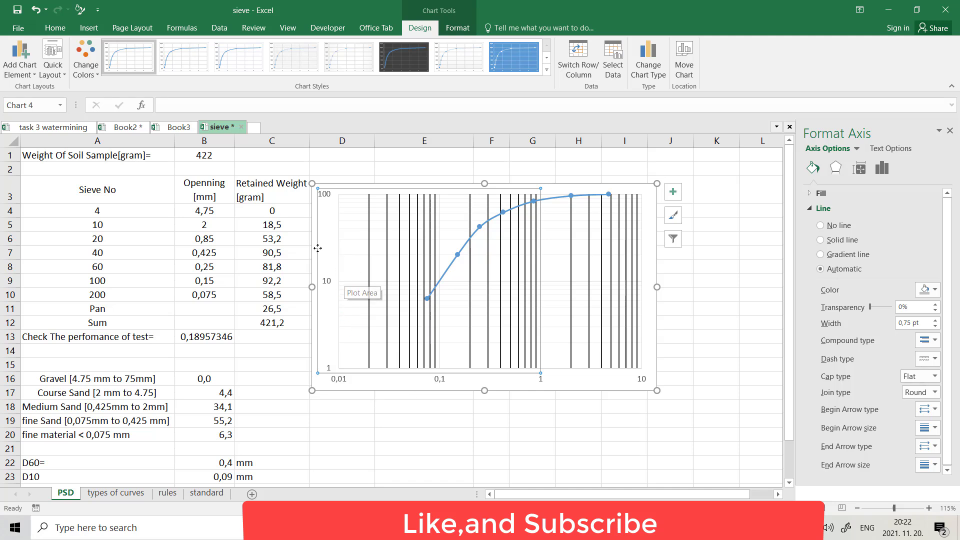
pyautogui.click(335, 283)
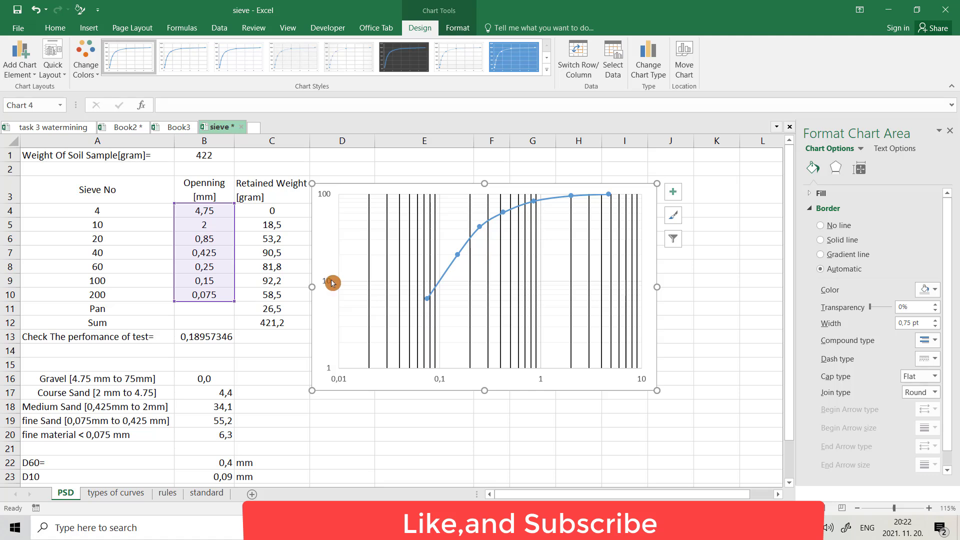
pyautogui.click(332, 283)
pyautogui.rightClick(333, 283)
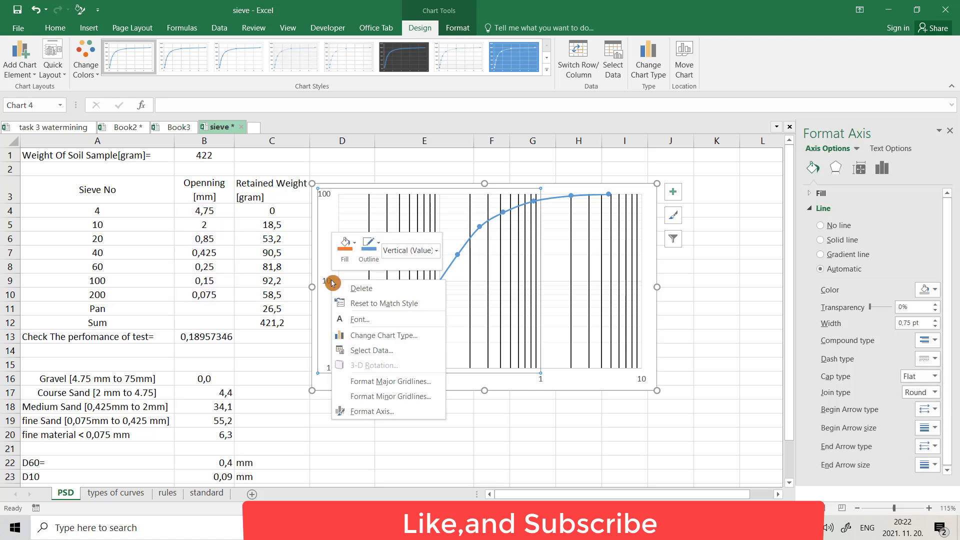
pyautogui.click(377, 396)
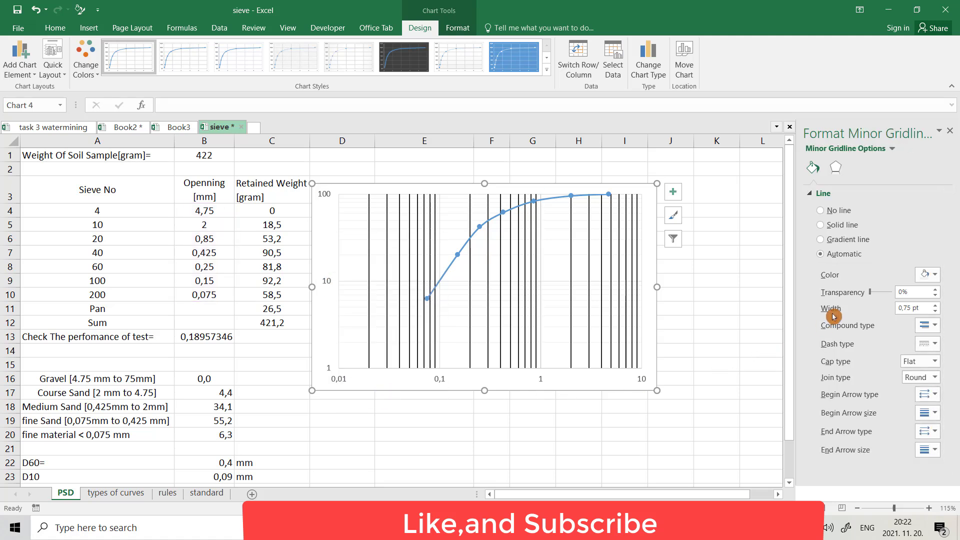
pyautogui.click(936, 278)
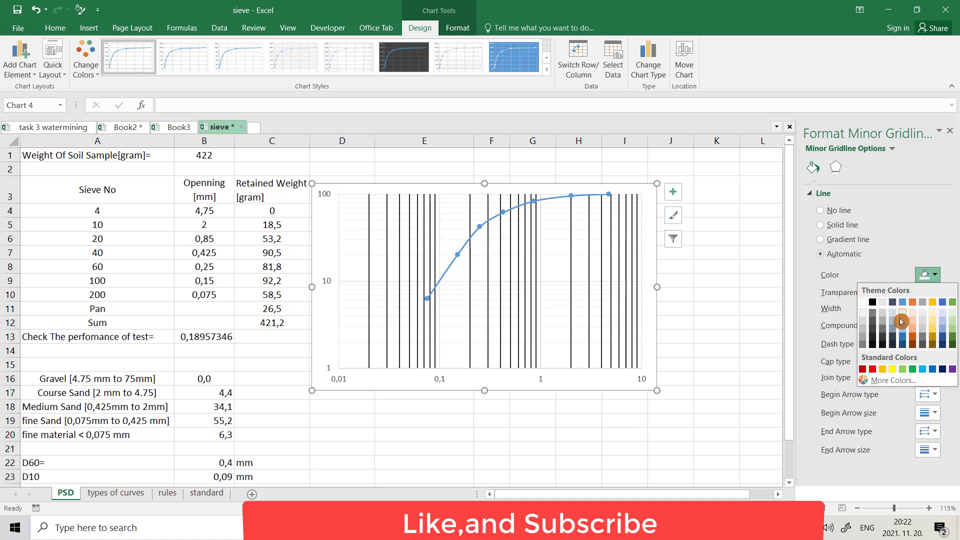
pyautogui.click(875, 370)
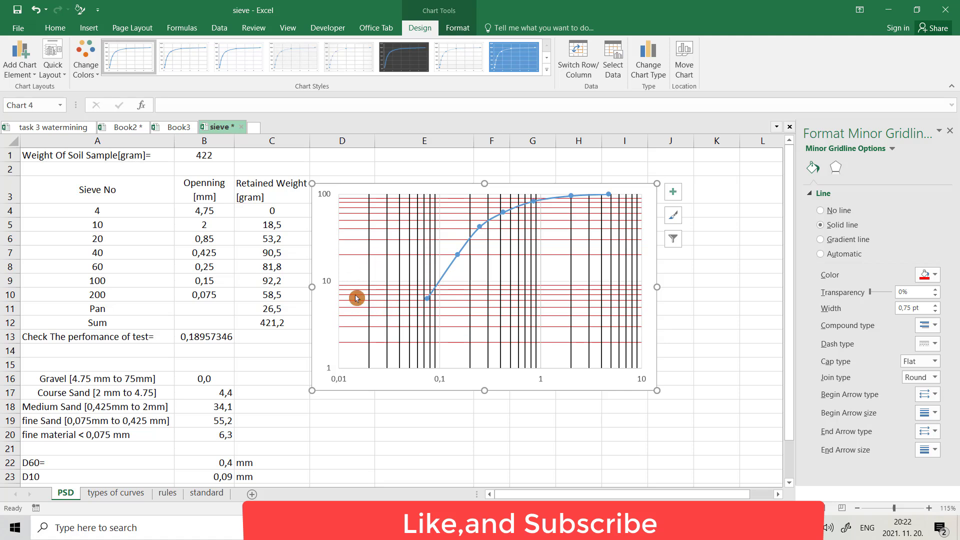
pyautogui.click(464, 251)
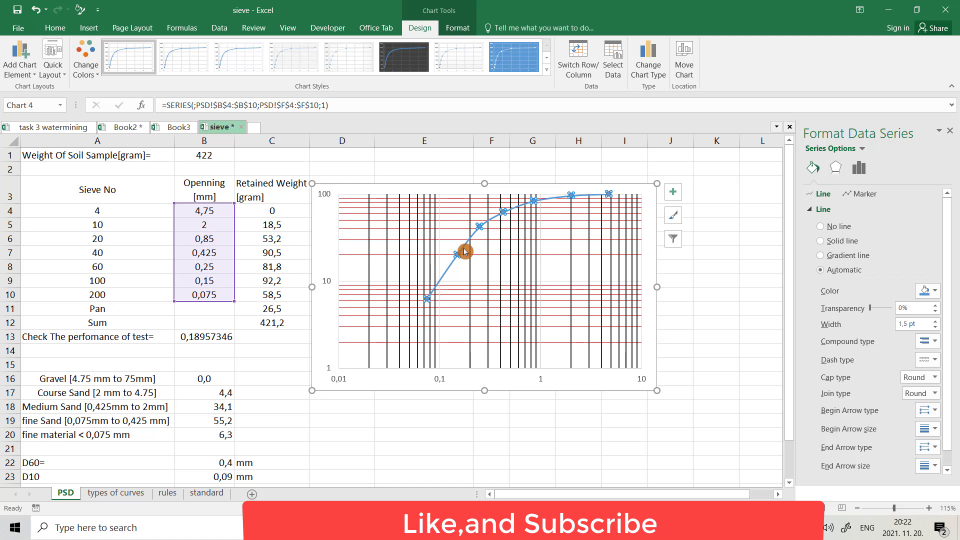
# Step: Change the grain-size curve's outline colour to black from Theme Colors
pyautogui.rightClick(465, 251)
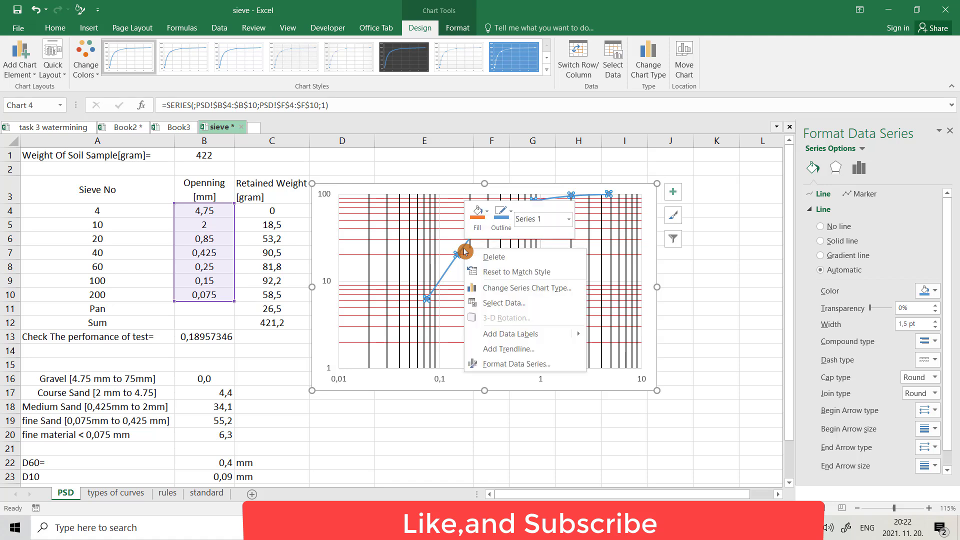
pyautogui.click(512, 214)
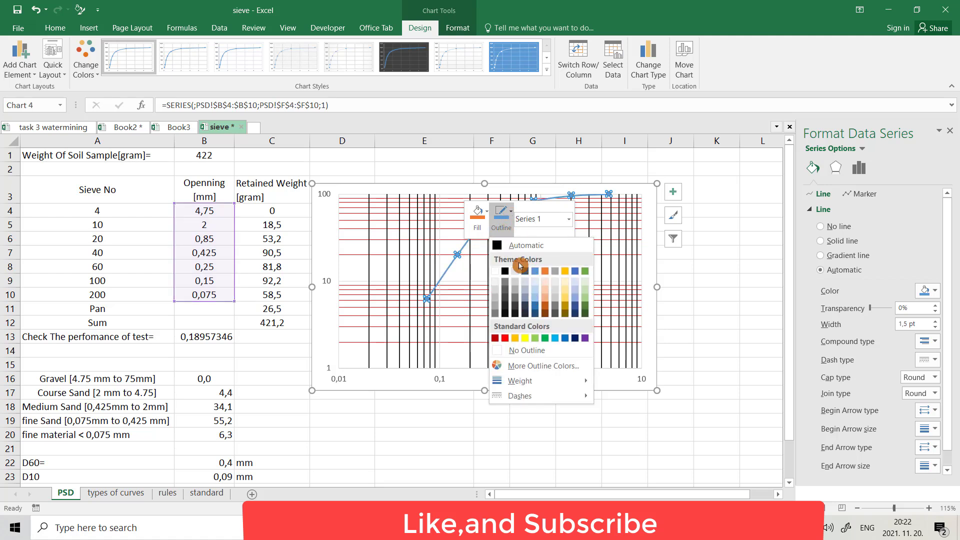
pyautogui.click(505, 272)
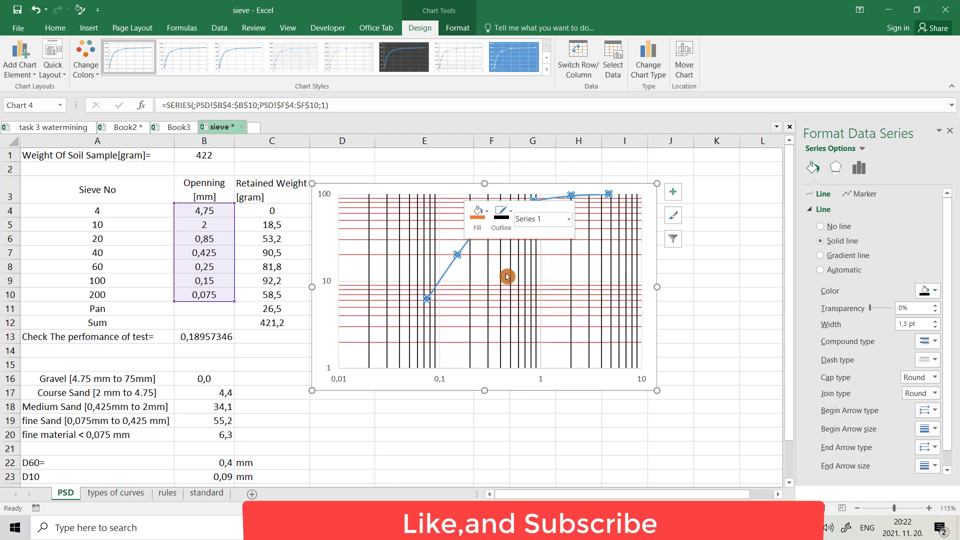
pyautogui.click(575, 293)
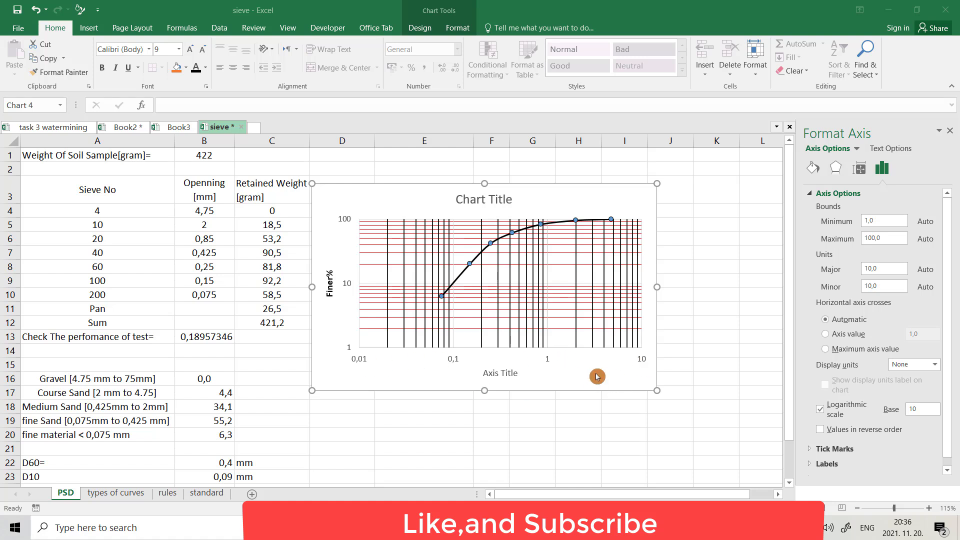
# Step: Edit the horizontal axis logarithm base, then restore it to base 10
pyautogui.click(457, 362)
pyautogui.rightClick(459, 364)
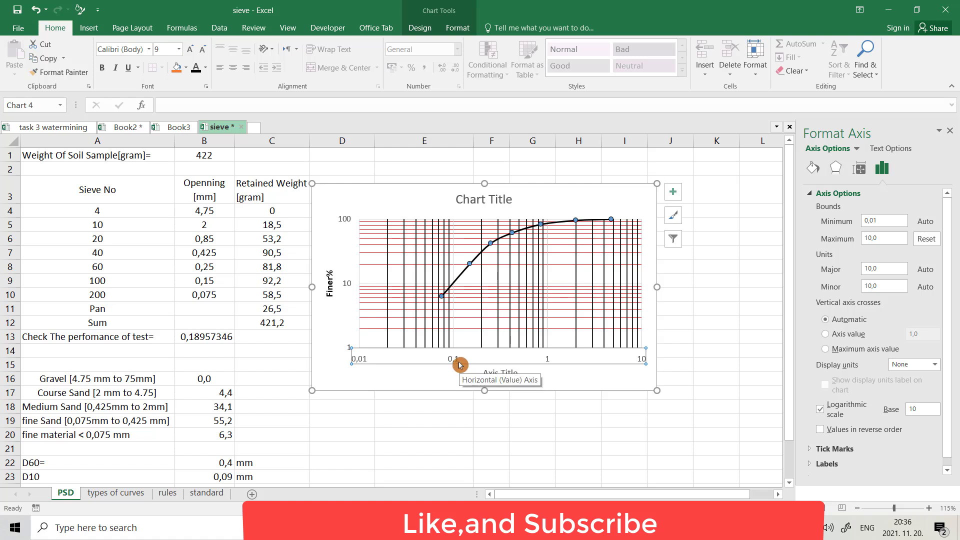
pyautogui.click(500, 492)
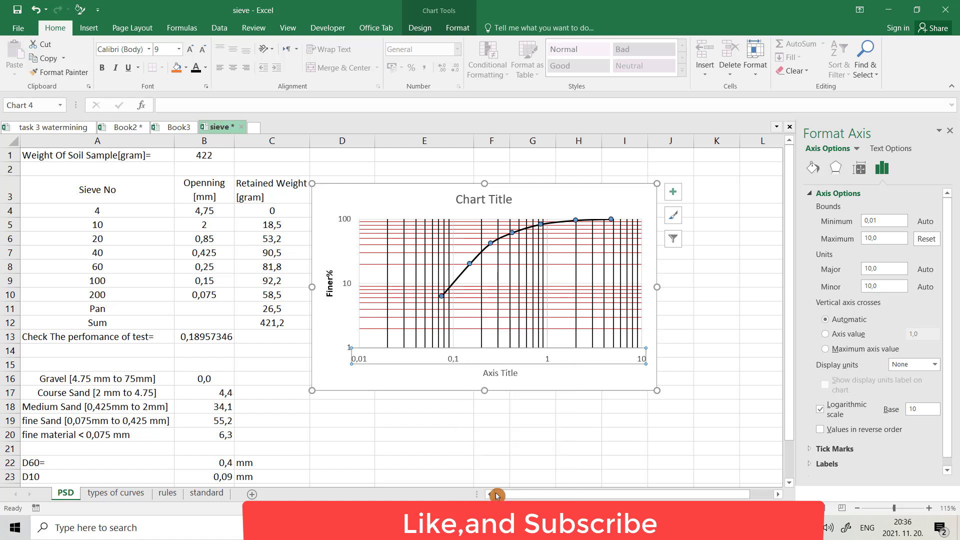
pyautogui.click(886, 411)
pyautogui.click(919, 409)
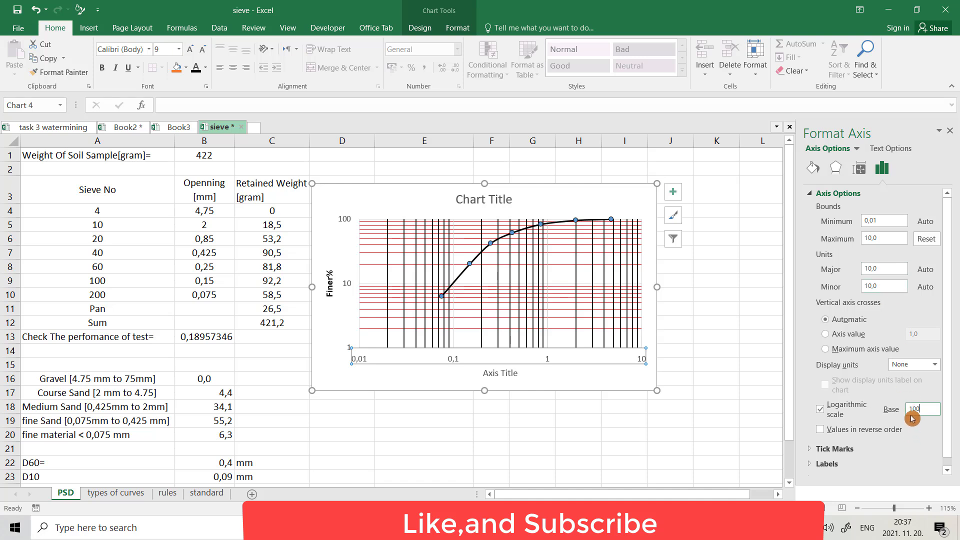
pyautogui.click(859, 297)
pyautogui.click(882, 285)
pyautogui.click(363, 356)
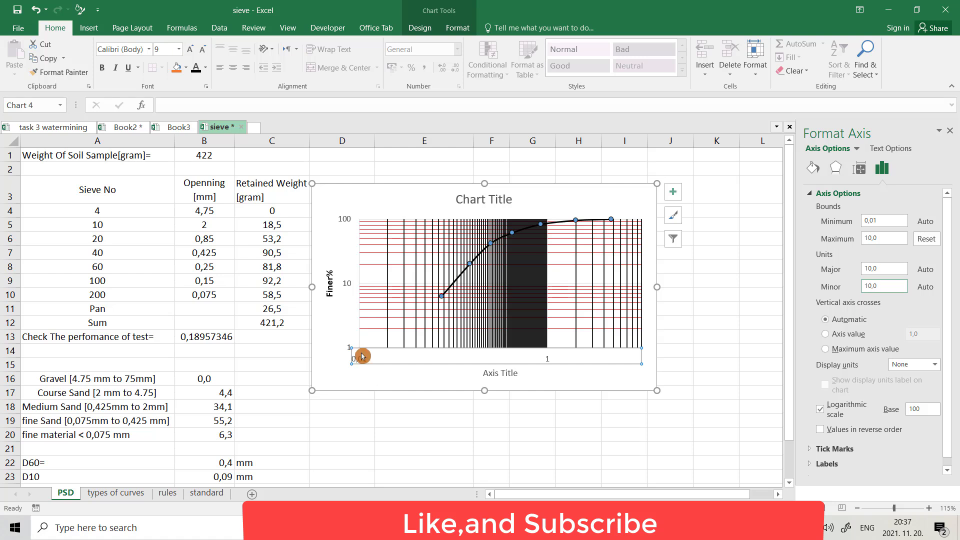
pyautogui.click(360, 360)
pyautogui.click(526, 348)
pyautogui.click(922, 409)
pyautogui.moveTo(921, 409); pyautogui.dragTo(916, 410)
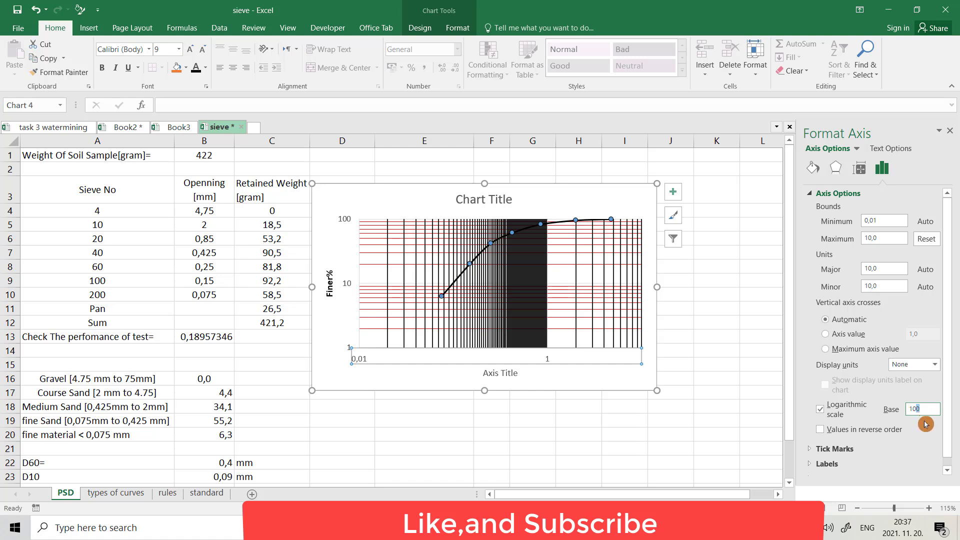
pyautogui.click(881, 221)
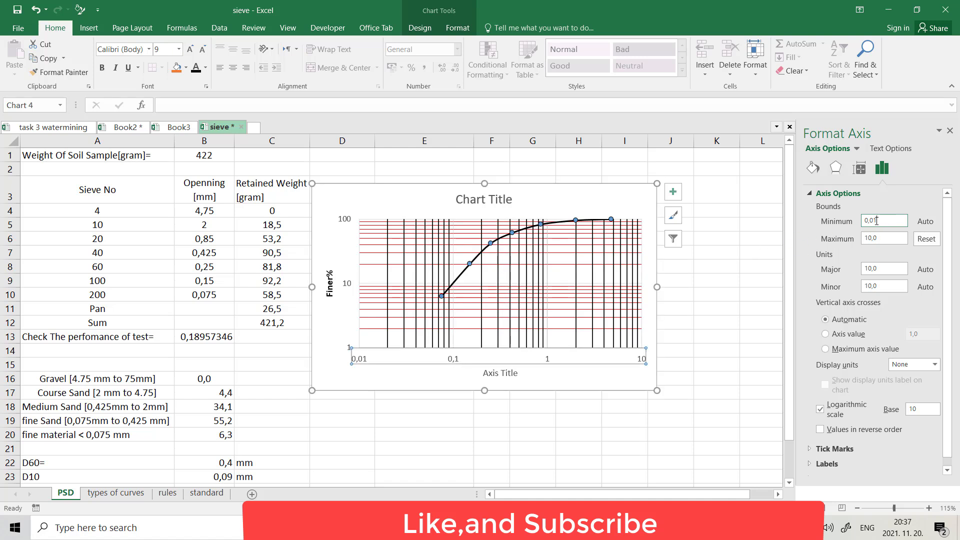
# Step: Set the horizontal axis maximum bound to 100
pyautogui.click(846, 228)
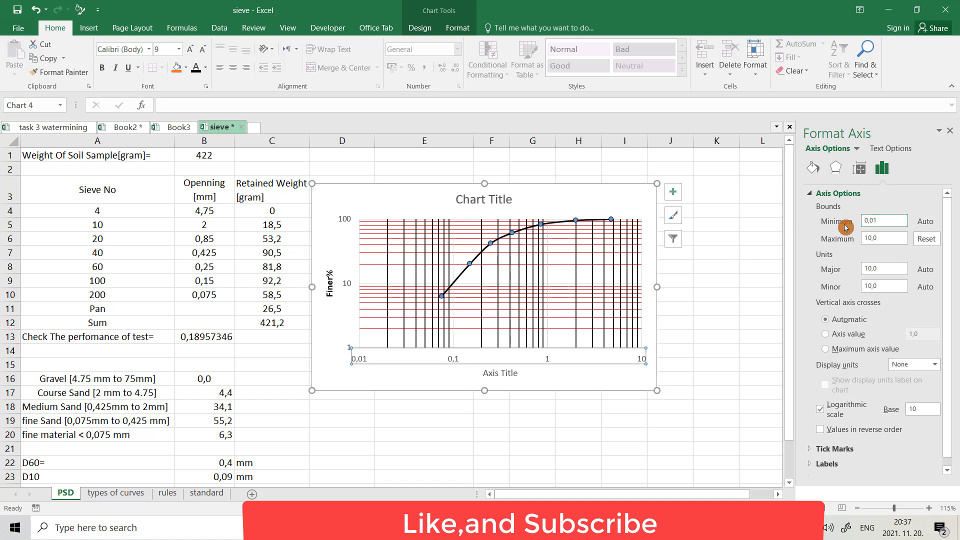
pyautogui.click(882, 232)
pyautogui.click(876, 239)
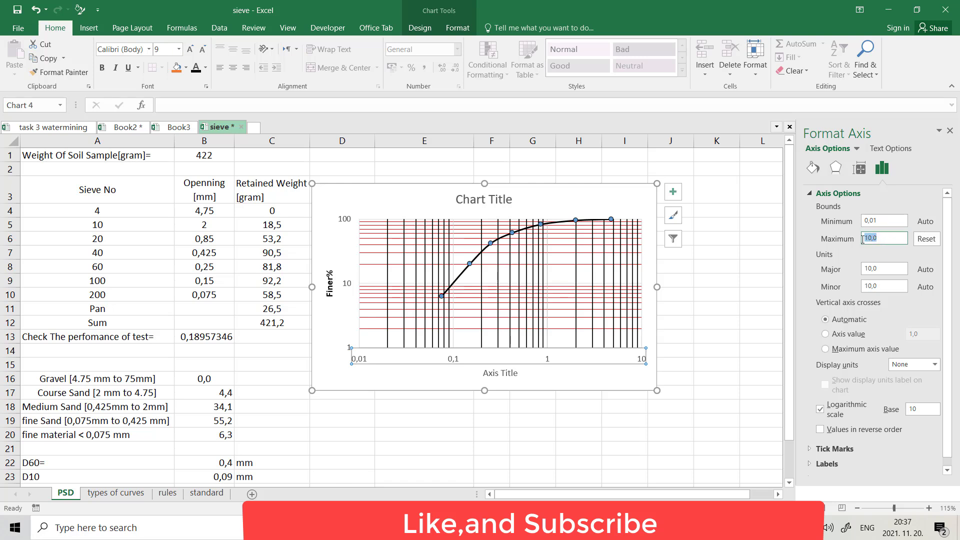
pyautogui.write('100')
pyautogui.press('Return')
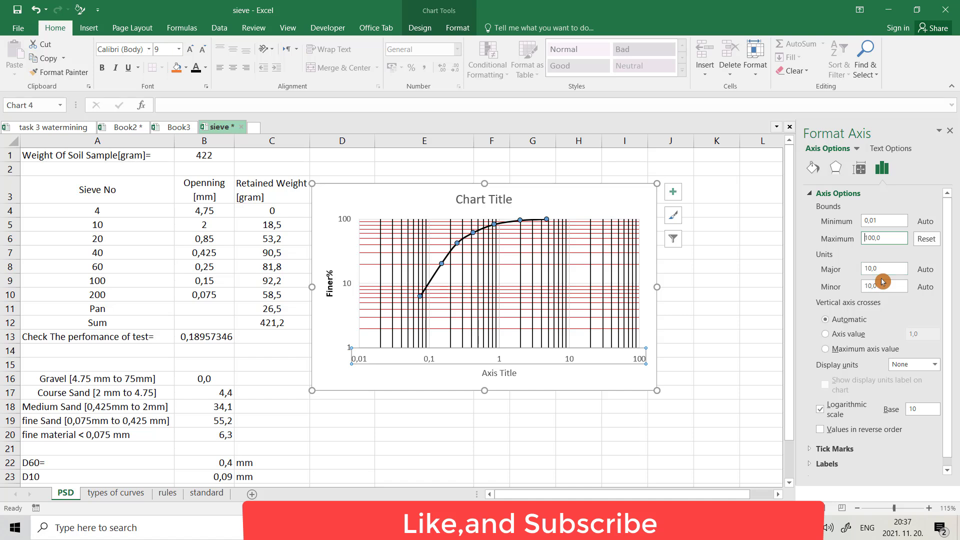
pyautogui.click(572, 358)
# Step: Turn on Axis Titles and Chart Title in Chart Elements, then select the placeholder title text
pyautogui.click(547, 318)
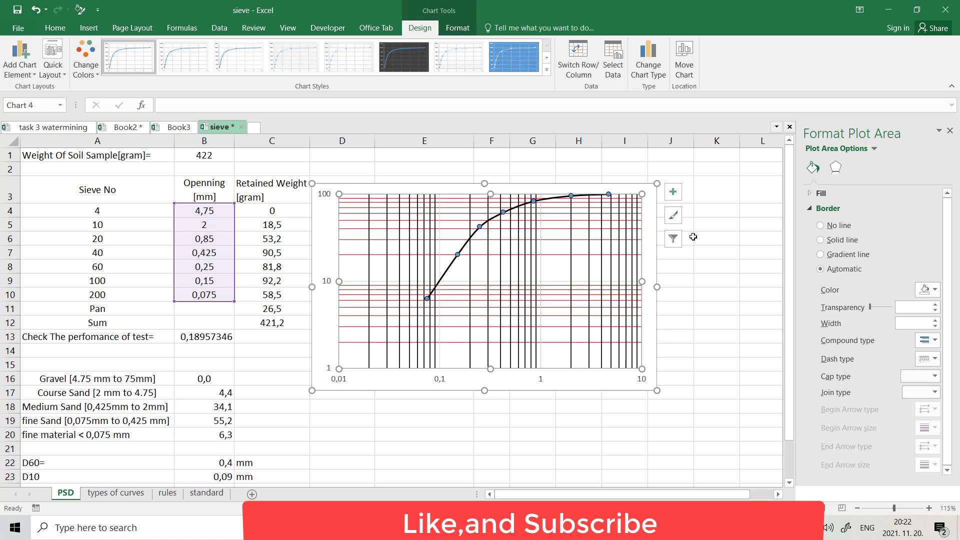
pyautogui.click(679, 200)
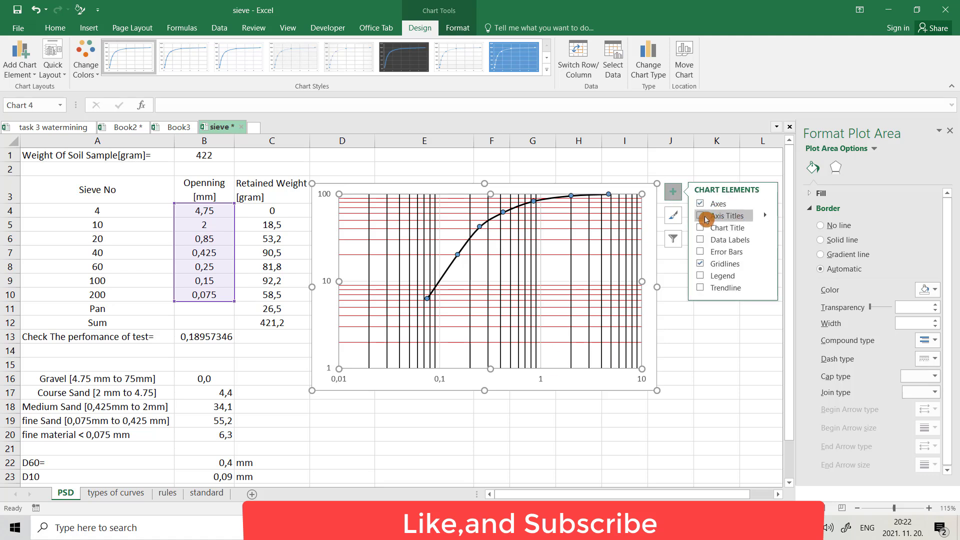
pyautogui.click(705, 218)
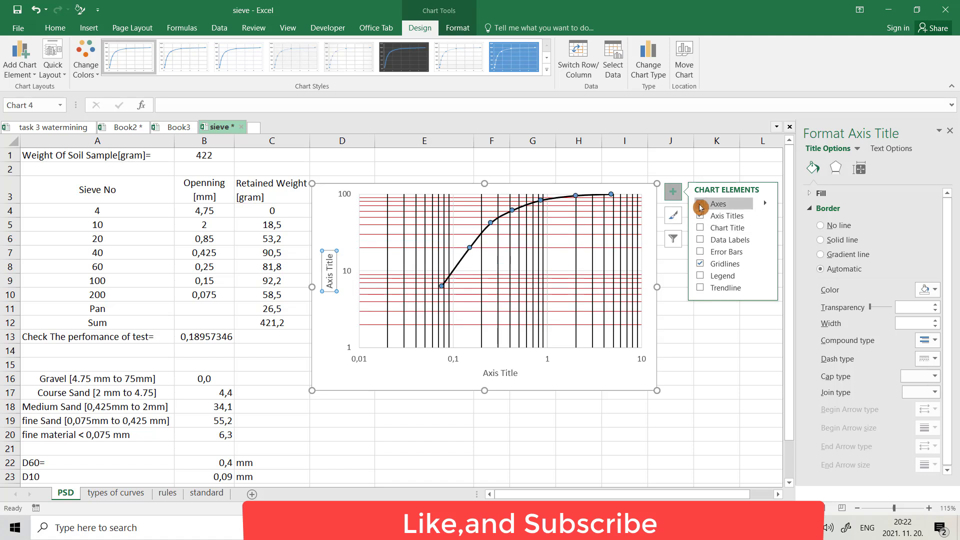
pyautogui.click(701, 228)
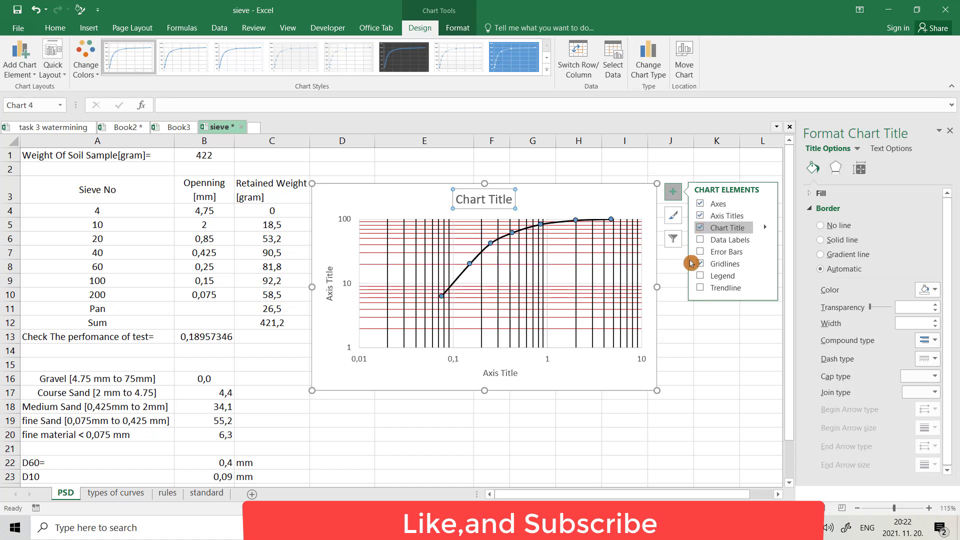
pyautogui.click(683, 342)
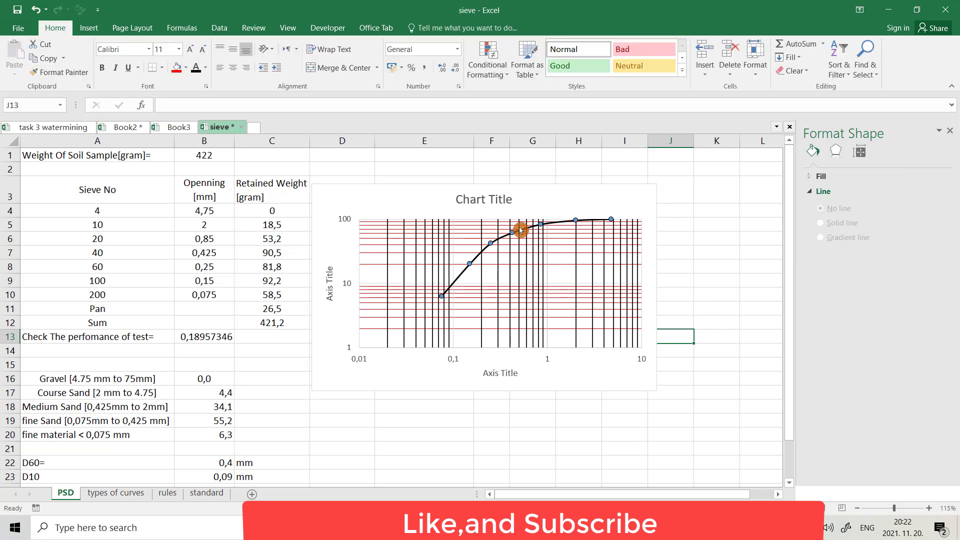
pyautogui.click(507, 199)
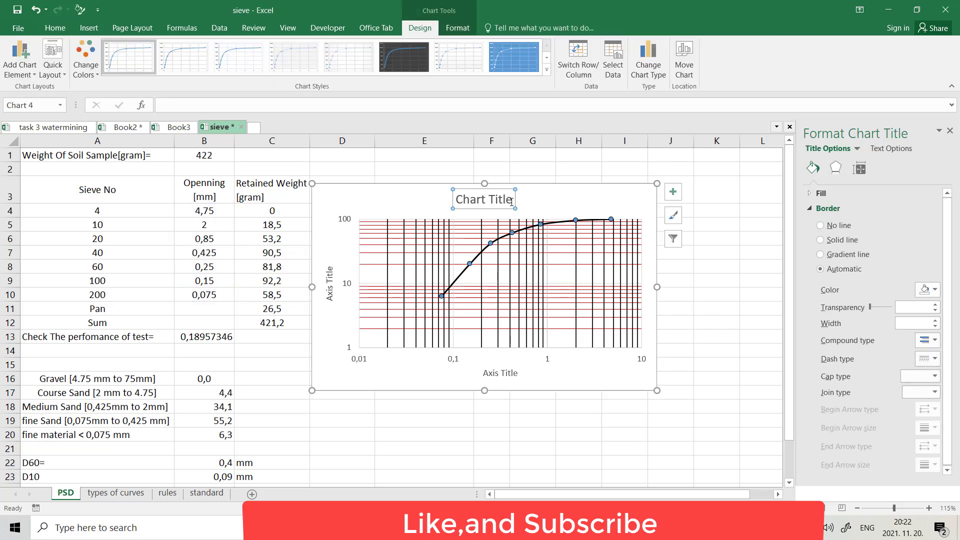
pyautogui.moveTo(511, 202); pyautogui.dragTo(468, 198)
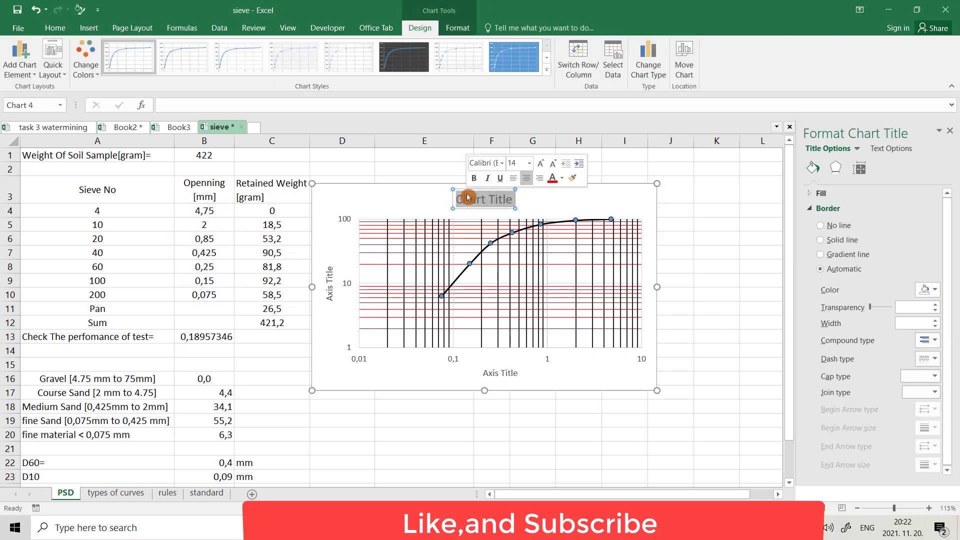
# Step: Replace the vertical axis title placeholder text with 'Finer%'
pyautogui.click(331, 285)
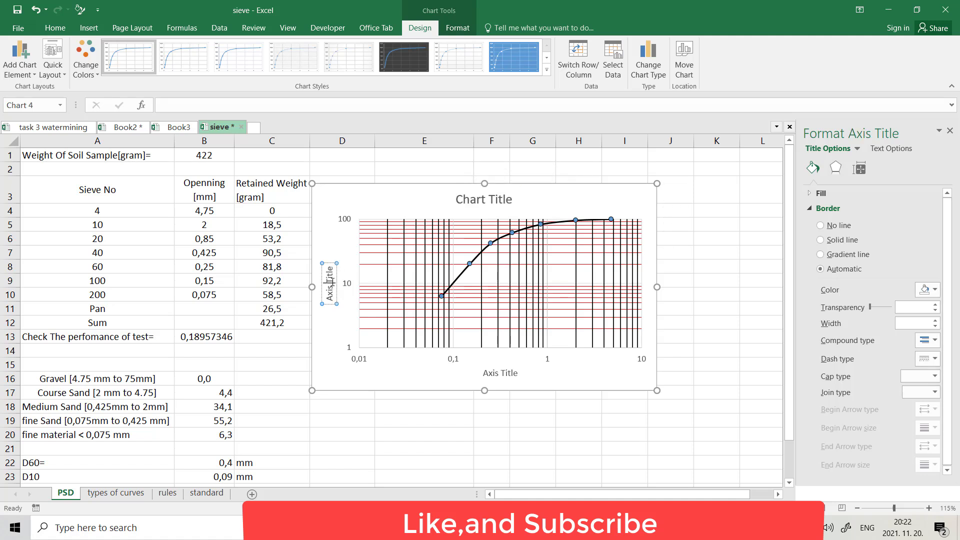
pyautogui.tripleClick(329, 285)
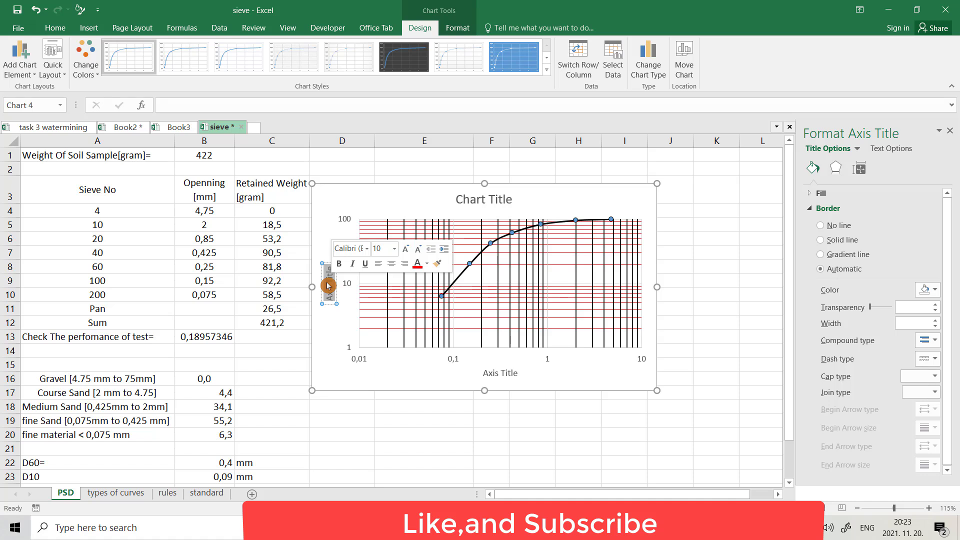
pyautogui.press('BackSpace')
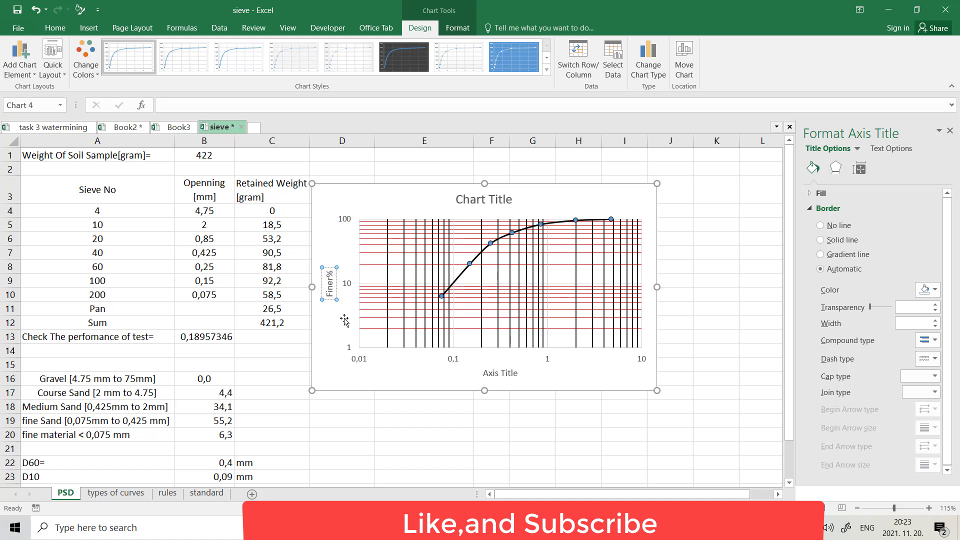
# Step: Make the Finer% axis title bold with black font colour
pyautogui.doubleClick(329, 285)
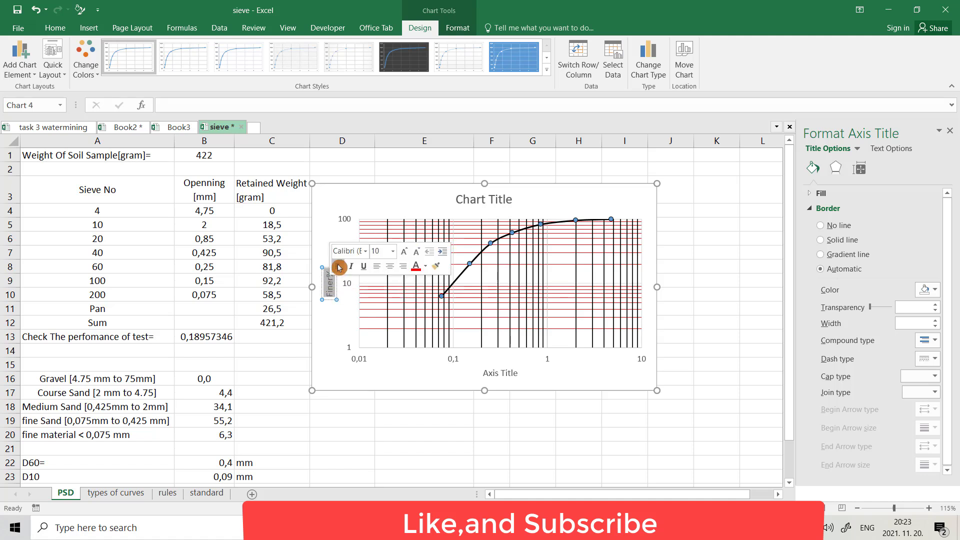
pyautogui.click(337, 271)
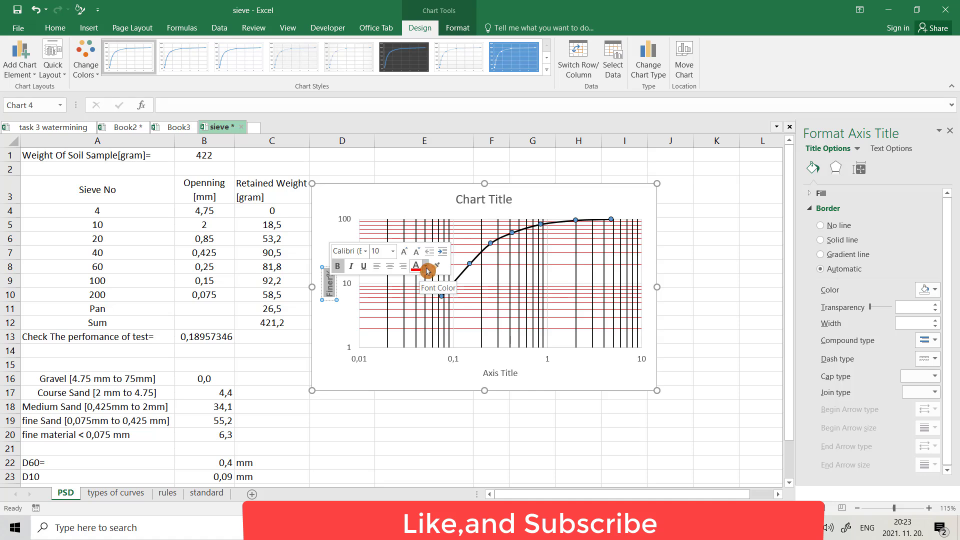
pyautogui.click(426, 267)
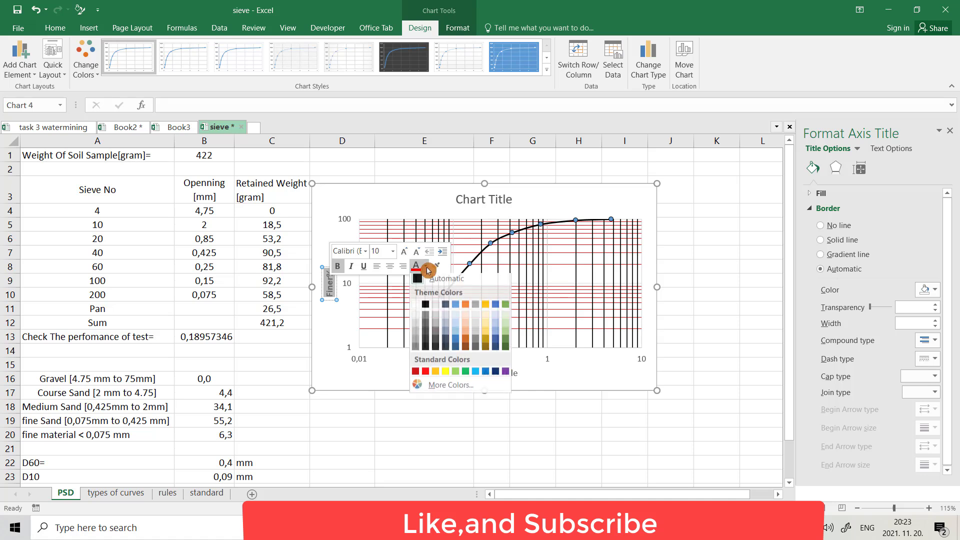
pyautogui.click(426, 307)
pyautogui.click(336, 333)
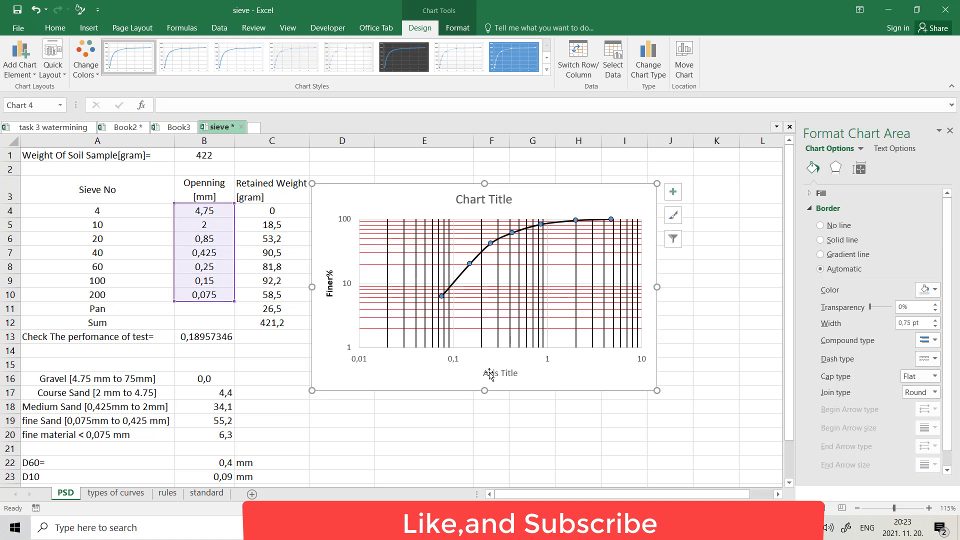